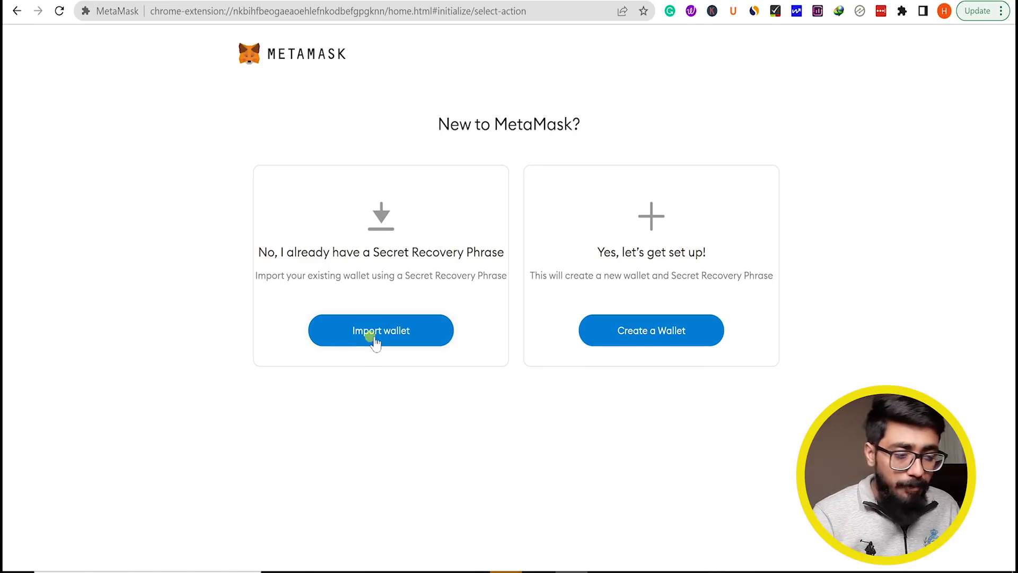
# Choose to create a new wallet and agree to share anonymized usage data with MetaMask.
pyautogui.click(663, 332)
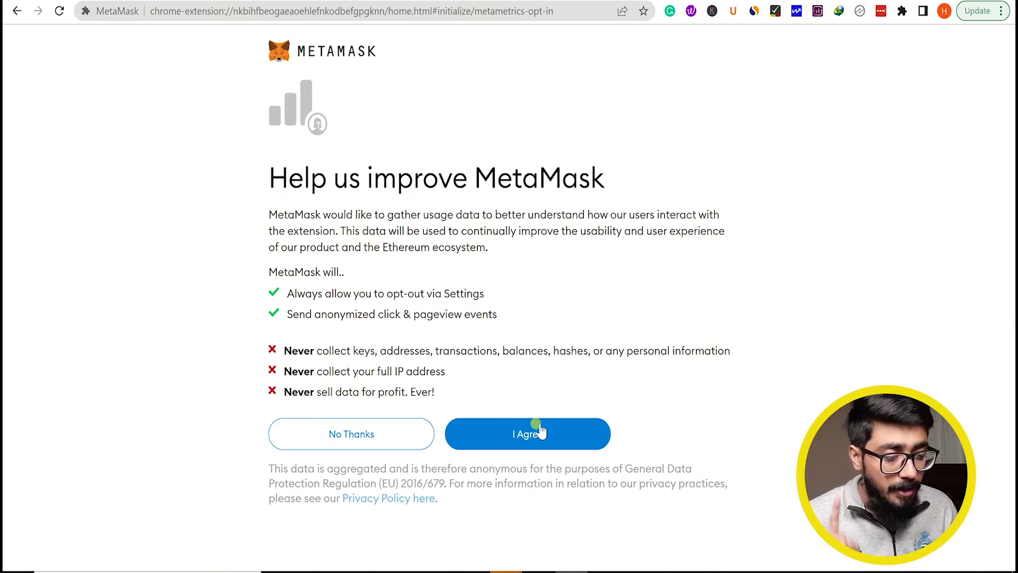
pyautogui.click(534, 435)
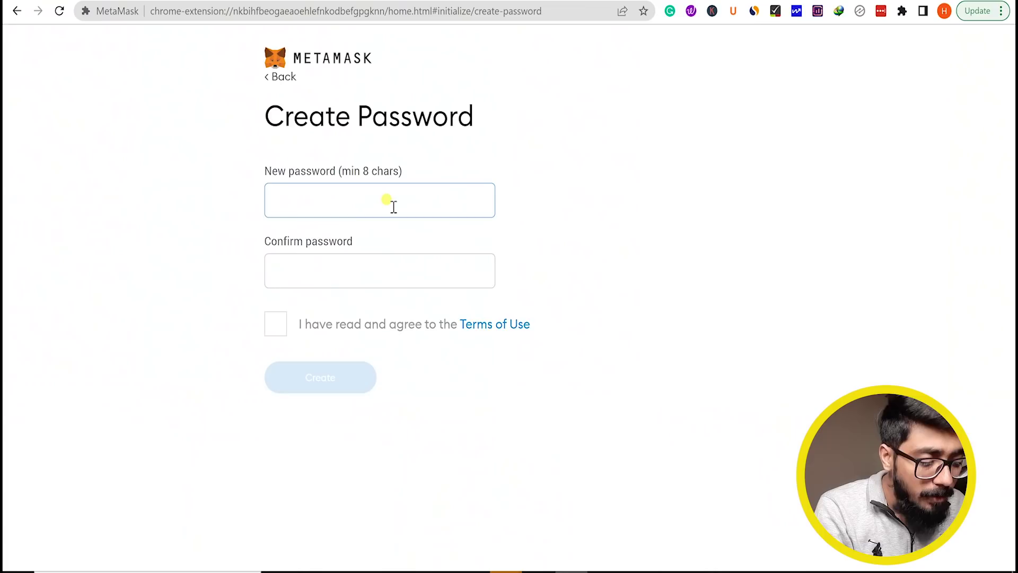
# Enter and confirm the new wallet password, accept the Terms of Use and create the password.
pyautogui.write('•••••••••')
pyautogui.press('Tab')
pyautogui.write('•')
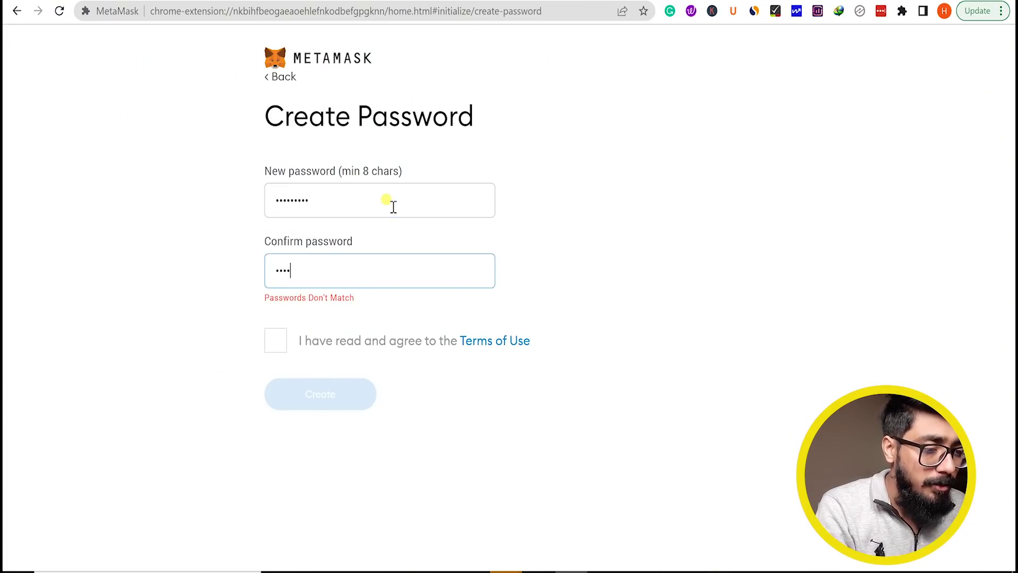
pyautogui.write('••••••••')
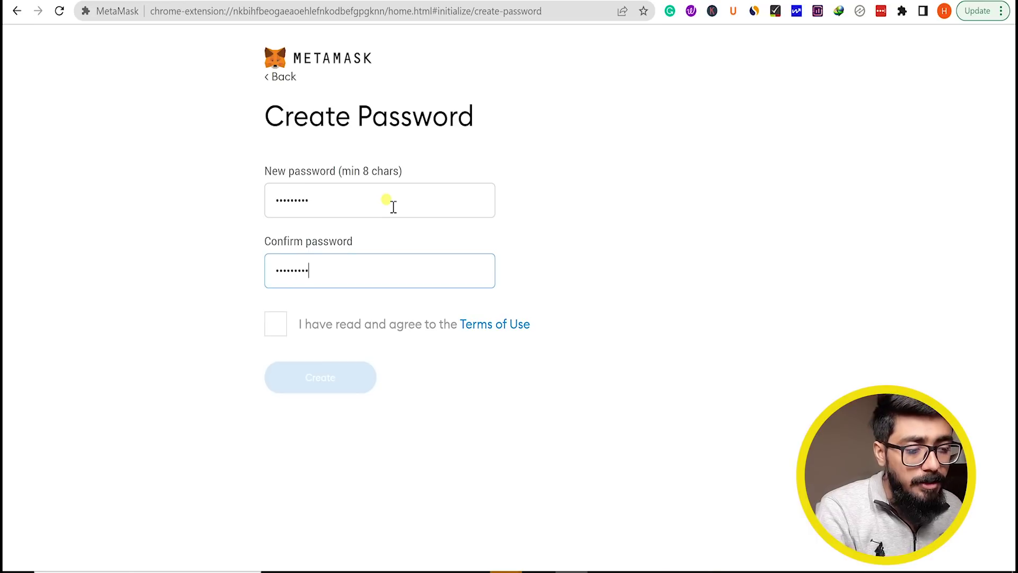
pyautogui.click(287, 322)
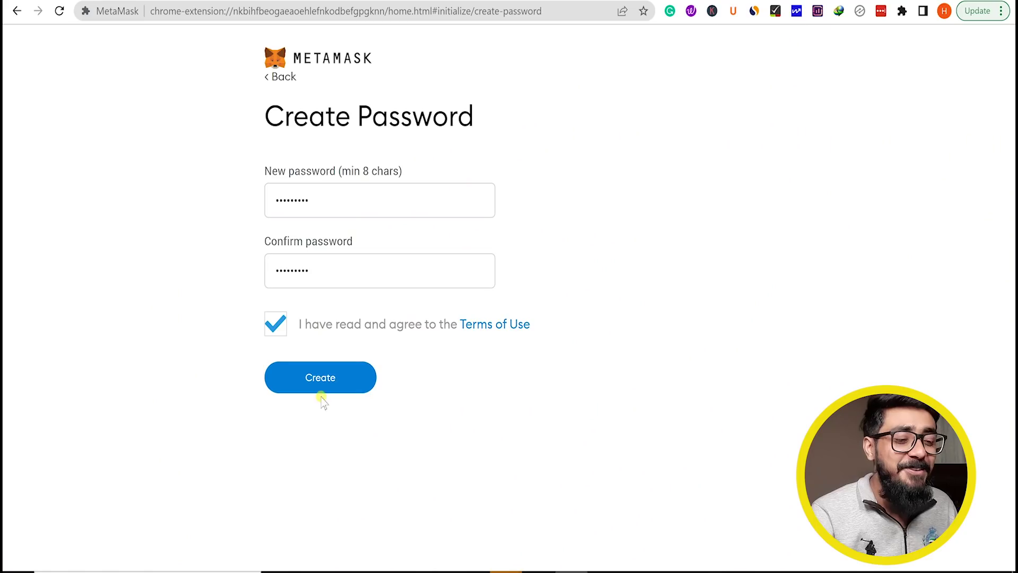
pyautogui.click(321, 383)
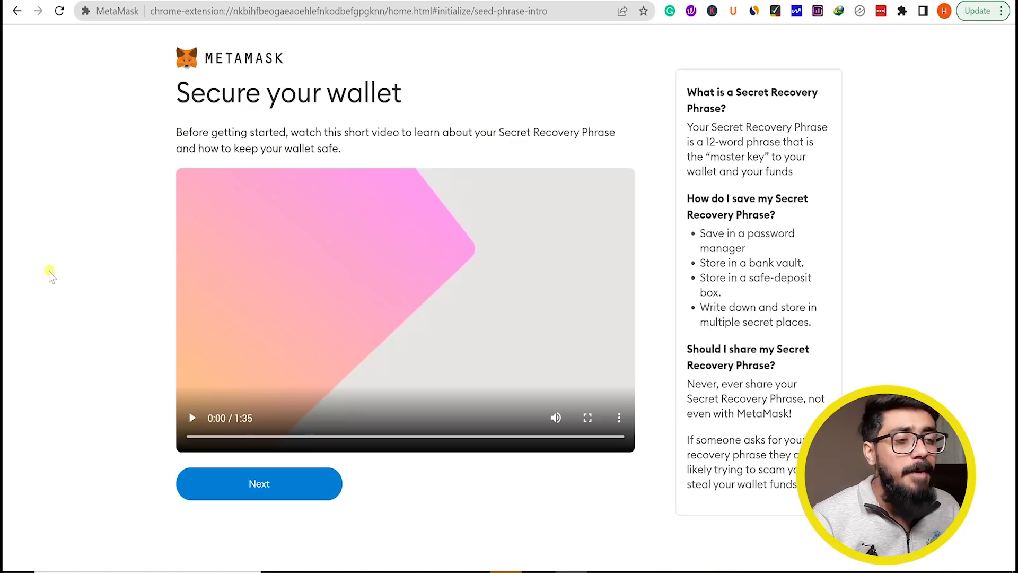
# Continue past the wallet security introduction video and reveal the words of the Secret Recovery Phrase.
pyautogui.moveTo(159, 117); pyautogui.dragTo(404, 75)
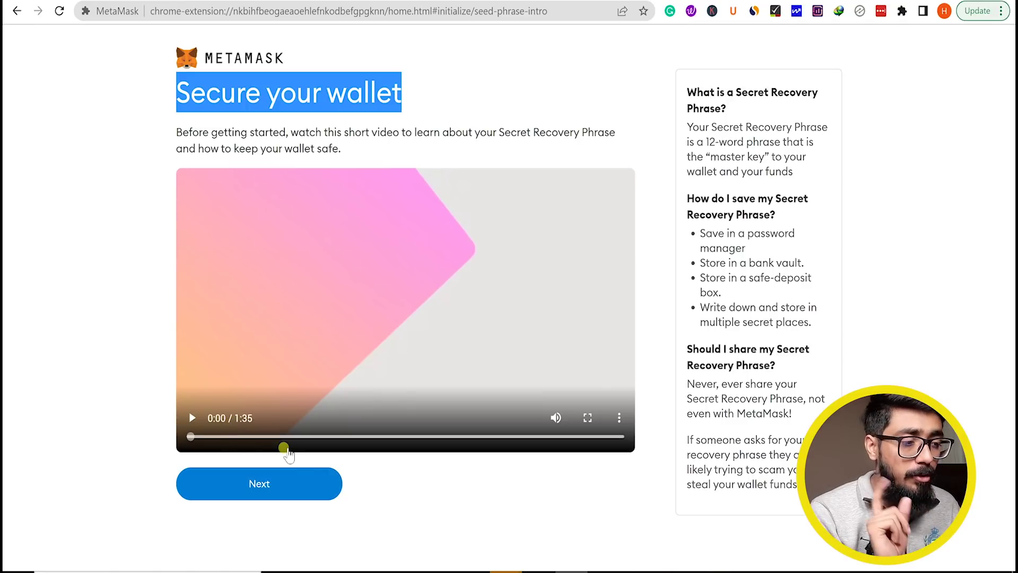
pyautogui.click(289, 492)
pyautogui.moveTo(266, 113); pyautogui.dragTo(448, 111)
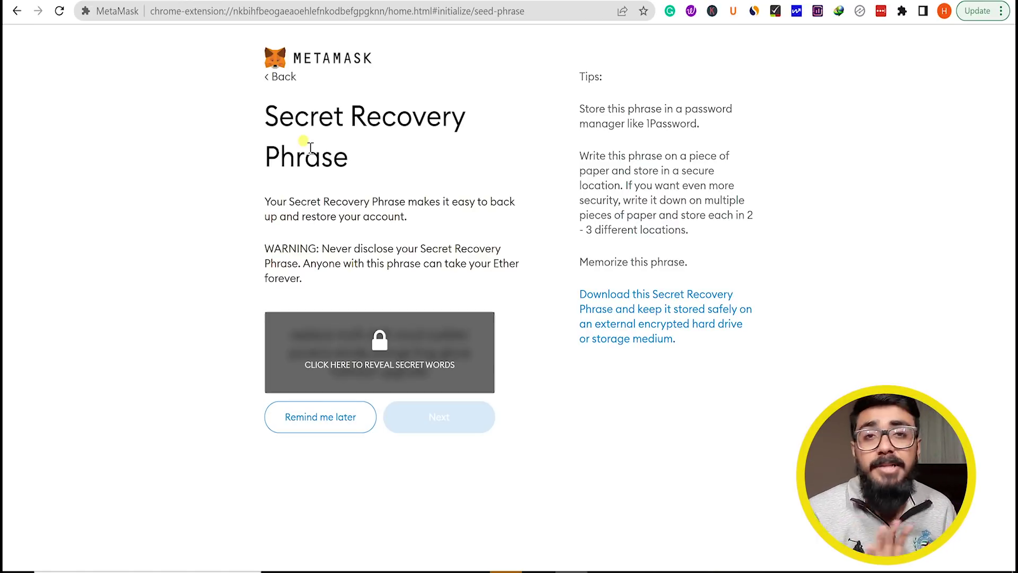
pyautogui.click(373, 354)
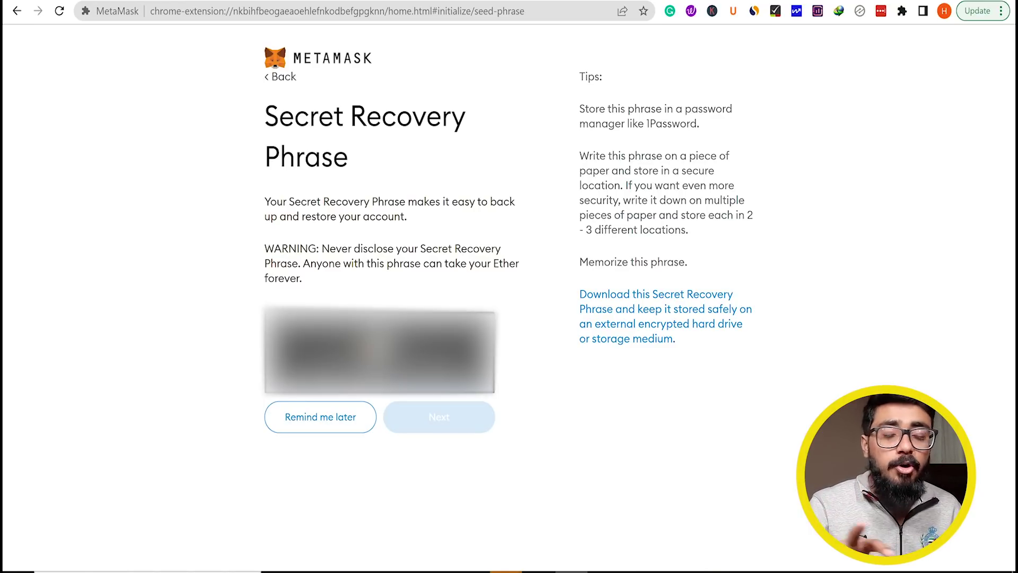
# Complete the Secret Recovery Phrase backup and finish the wallet setup, dismissing the What's new notice.
pyautogui.click(440, 418)
pyautogui.click(441, 419)
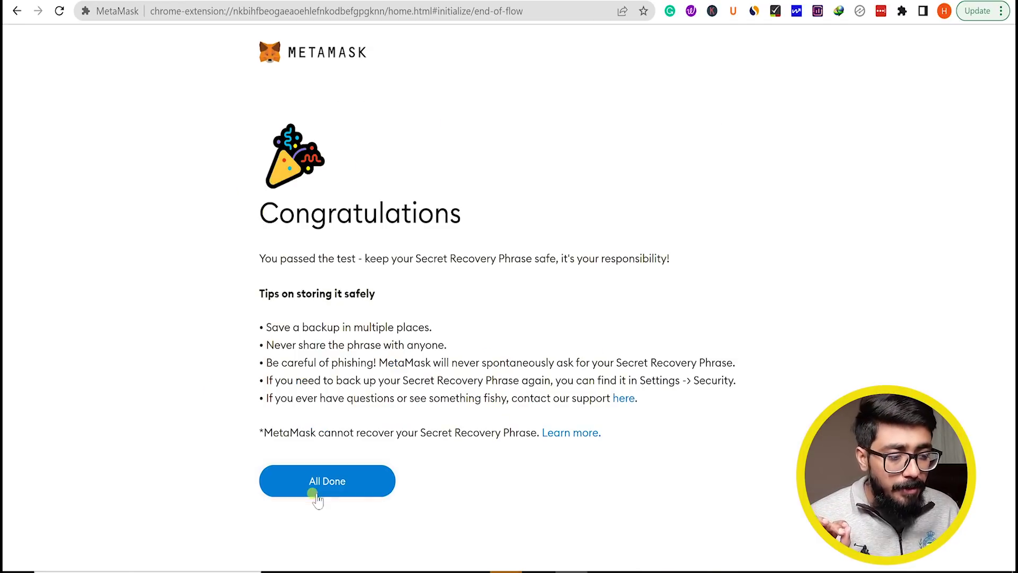
pyautogui.click(328, 482)
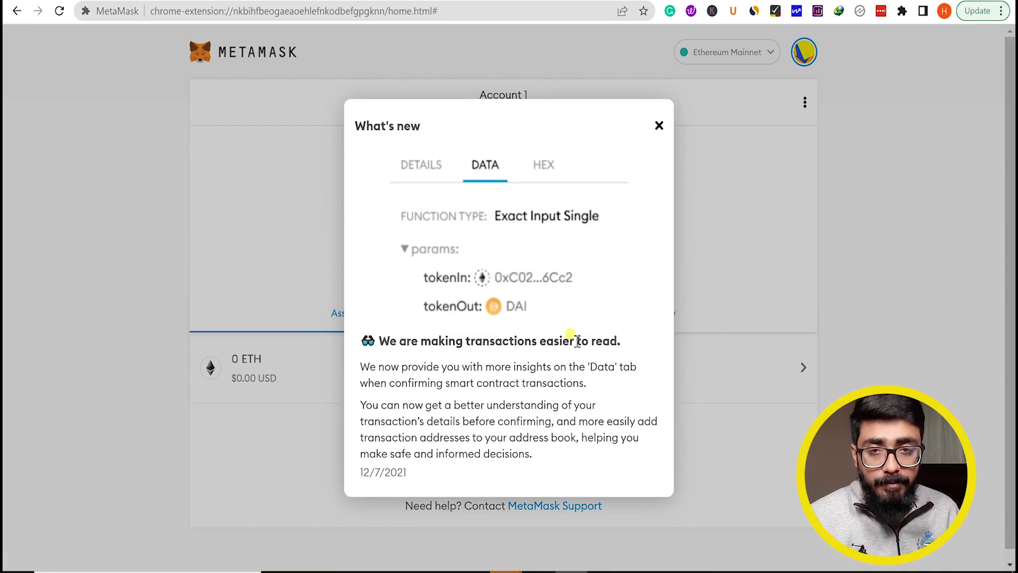
pyautogui.click(660, 126)
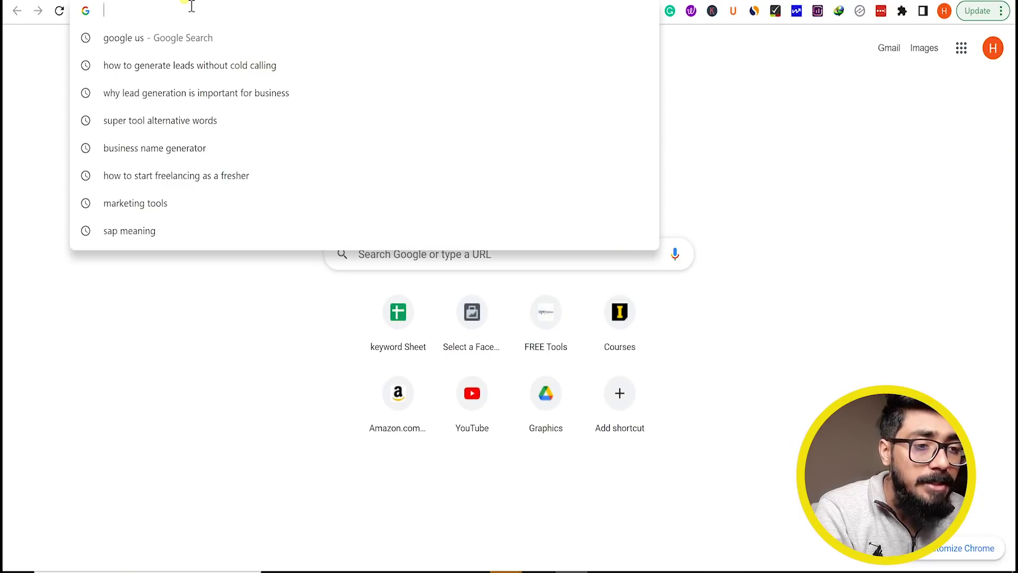
# Search the web for "opensea nft" and open the OpenSea marketplace website.
pyautogui.write('opensea')
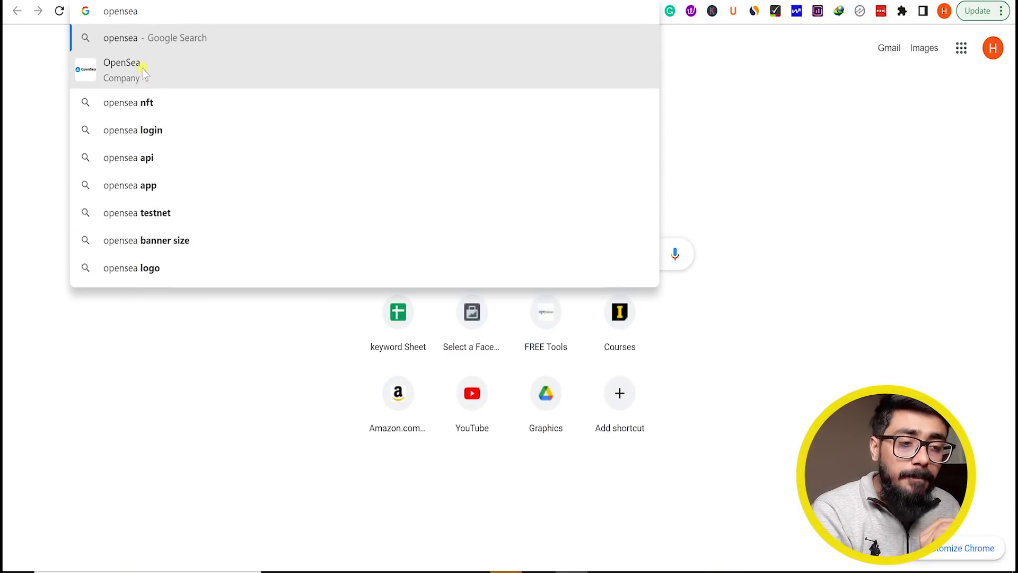
pyautogui.click(120, 102)
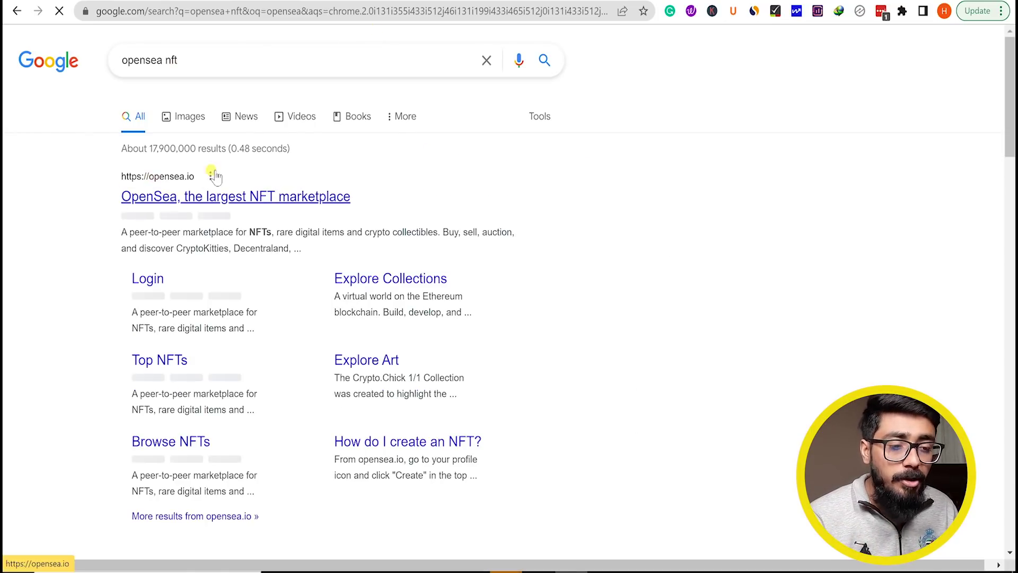
pyautogui.click(181, 202)
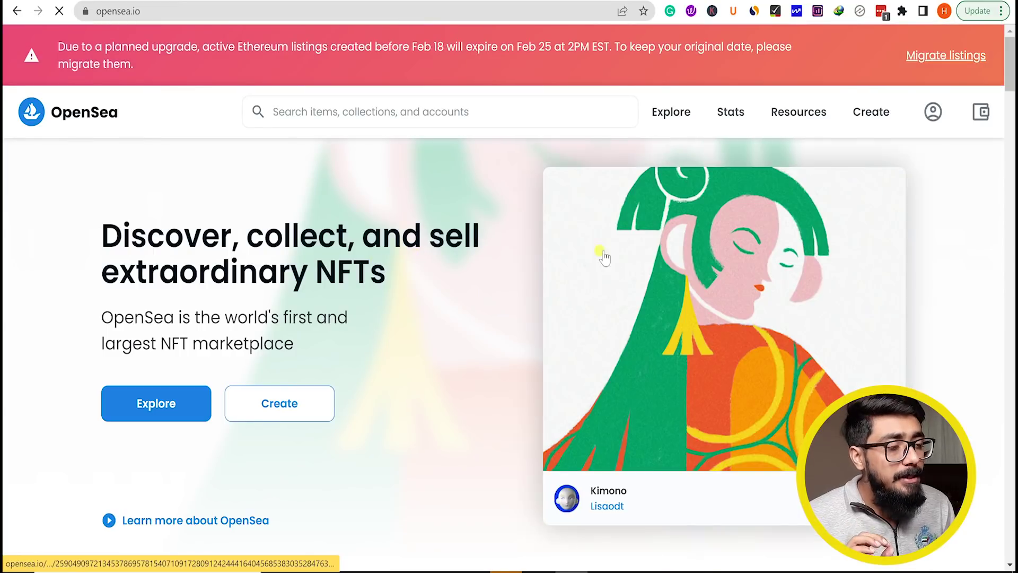
# Go to the OpenSea profile and connect it with Account 1 of the MetaMask wallet.
pyautogui.moveTo(933, 111)
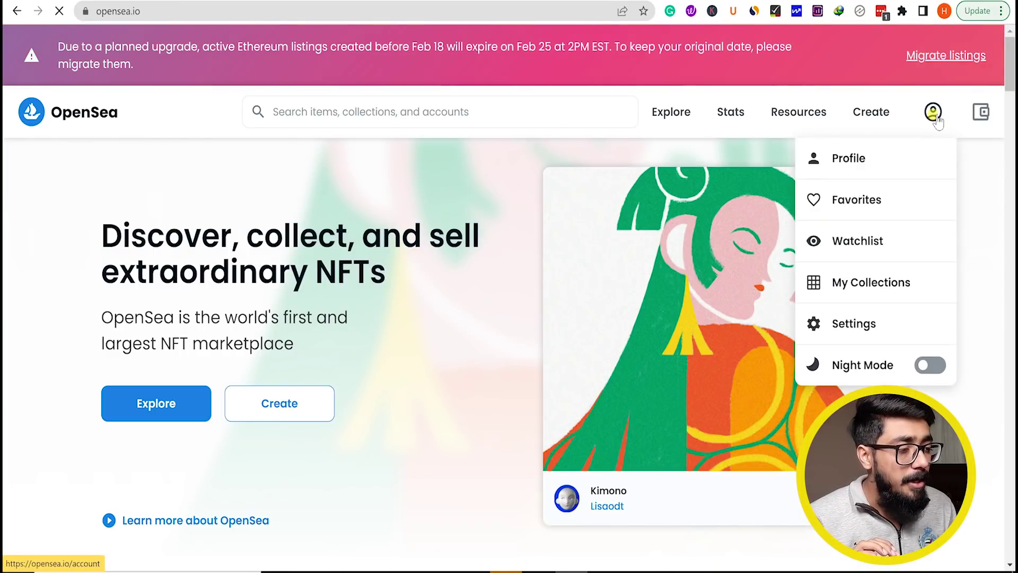
pyautogui.click(858, 159)
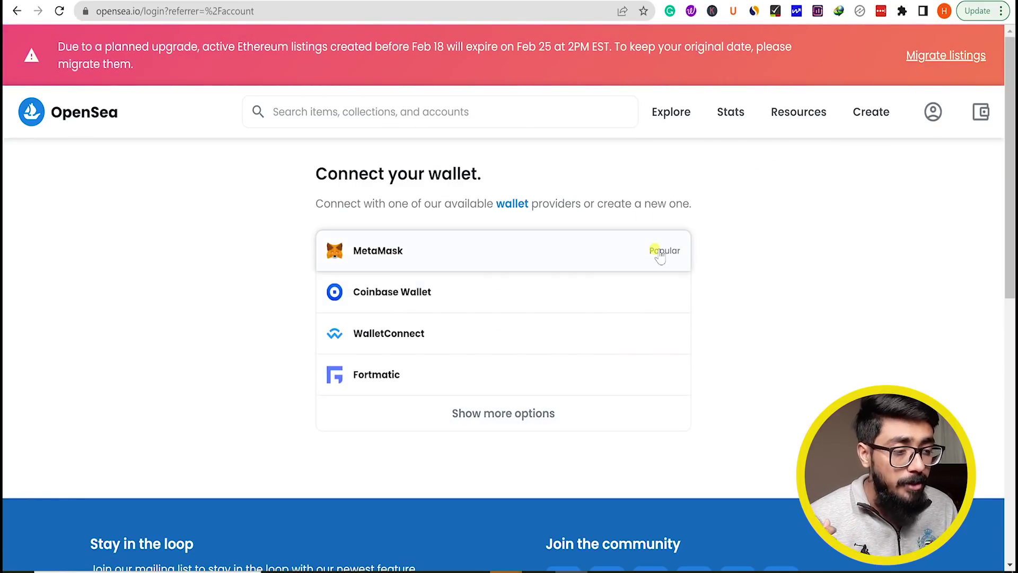
pyautogui.click(358, 260)
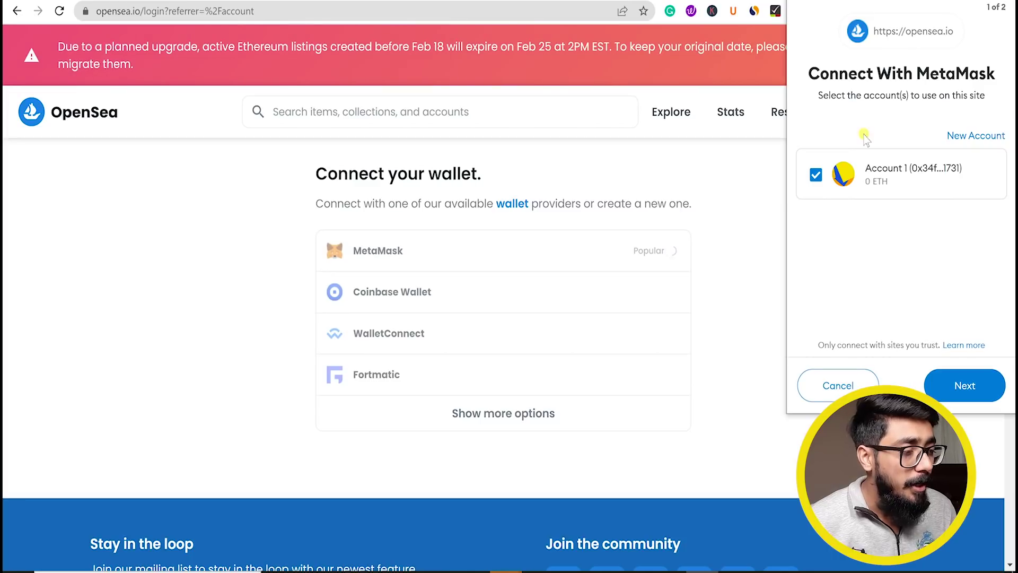
pyautogui.click(965, 386)
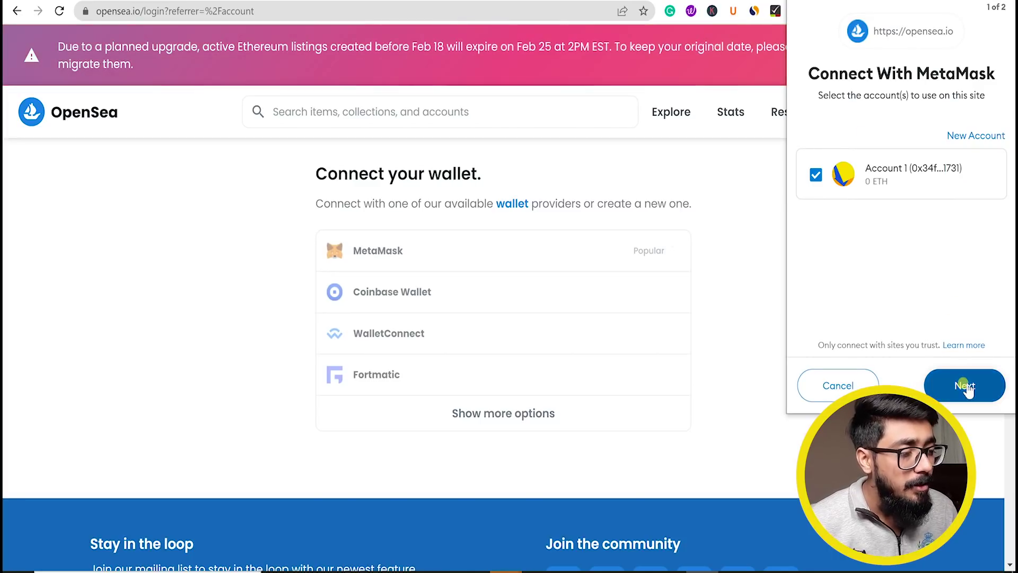
pyautogui.click(965, 386)
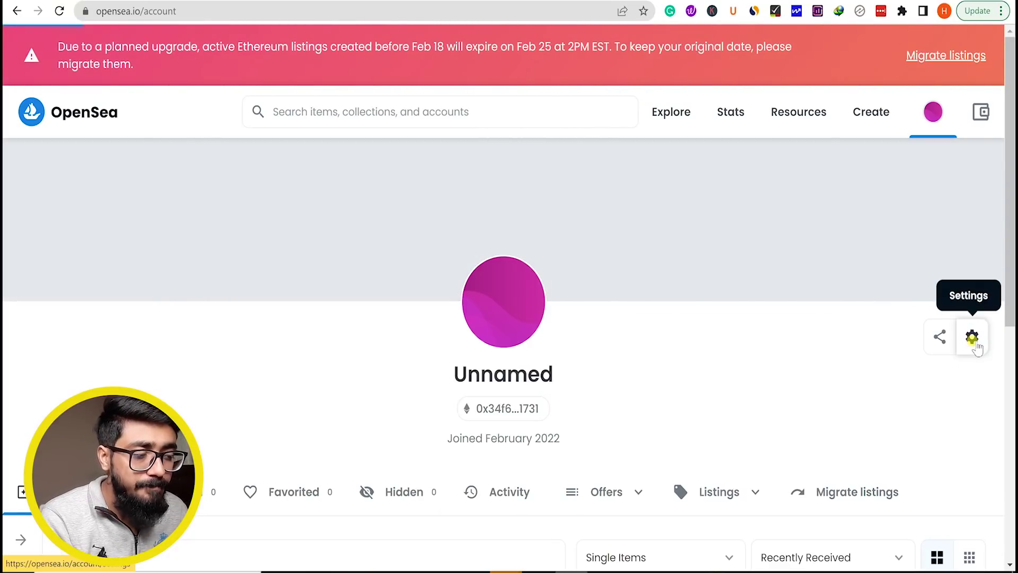
# Open the OpenSea profile settings and approve the MetaMask request.
pyautogui.click(975, 341)
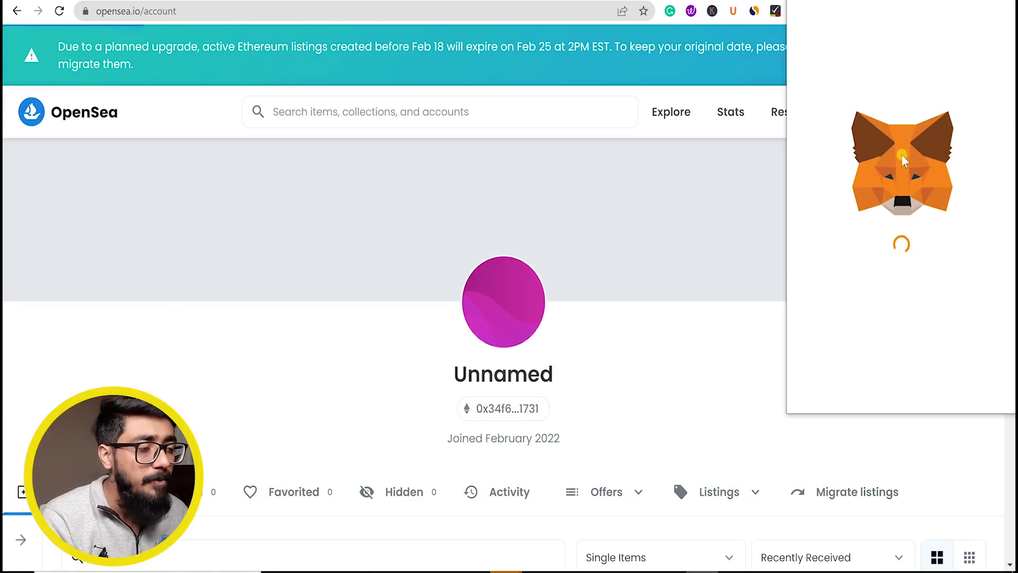
pyautogui.click(958, 372)
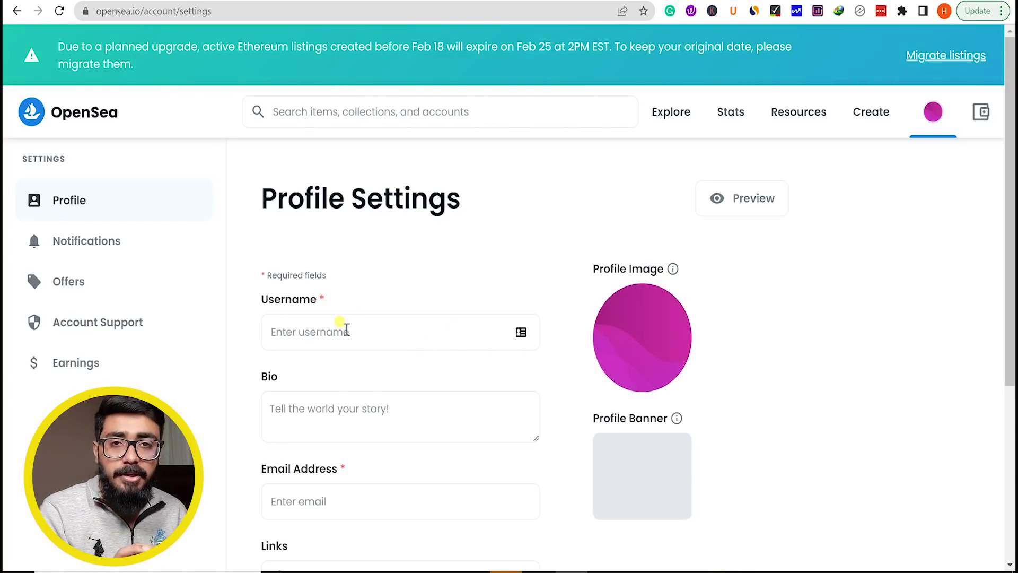
# Set the username to hba_services and the bio to "Content Creator", fill in the account's e-mail address, and save the profile.
pyautogui.click(346, 329)
pyautogui.write('hba_services')
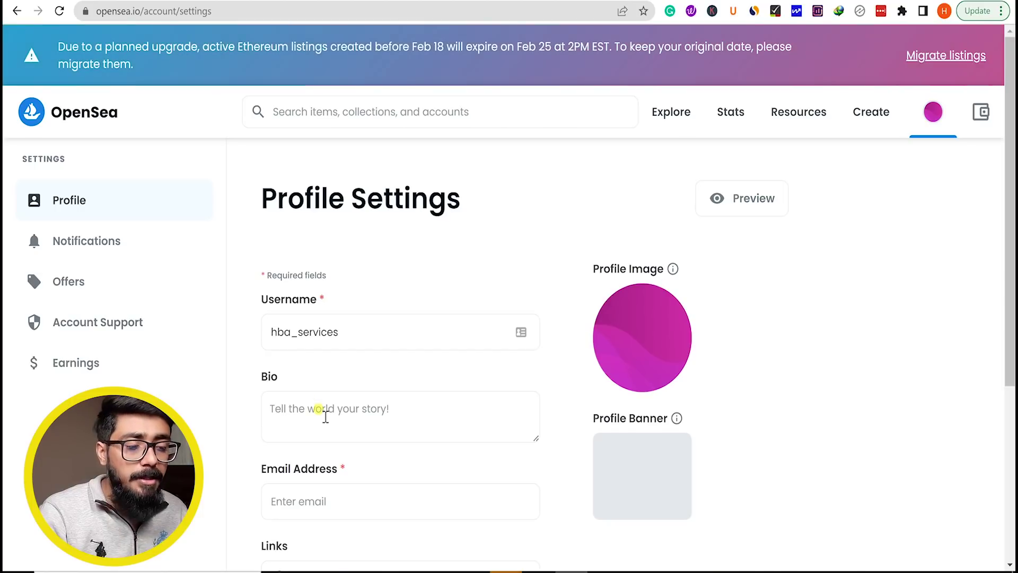
pyautogui.click(326, 419)
pyautogui.write('Content Creator')
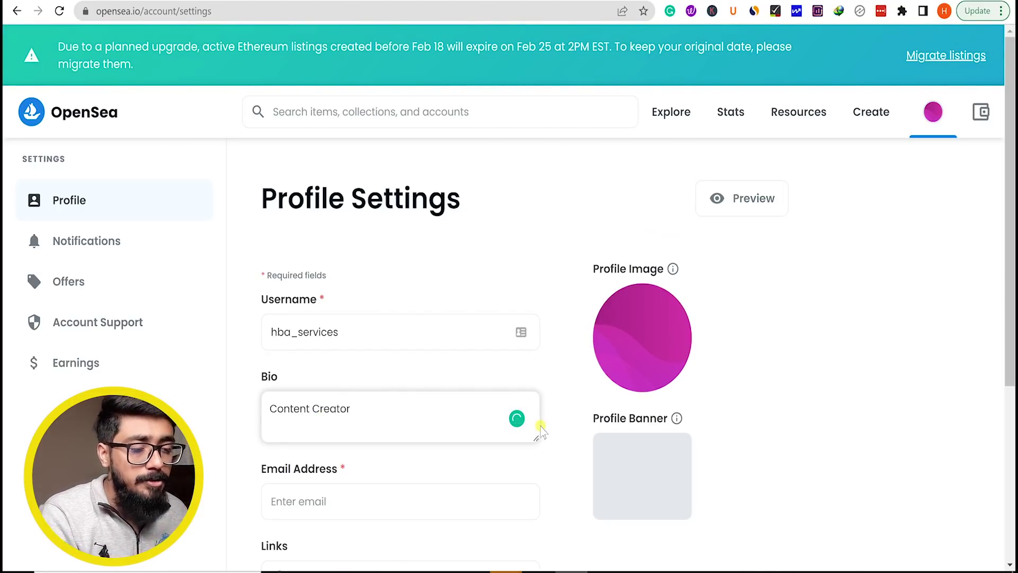
pyautogui.scroll(-3, 360, 355)
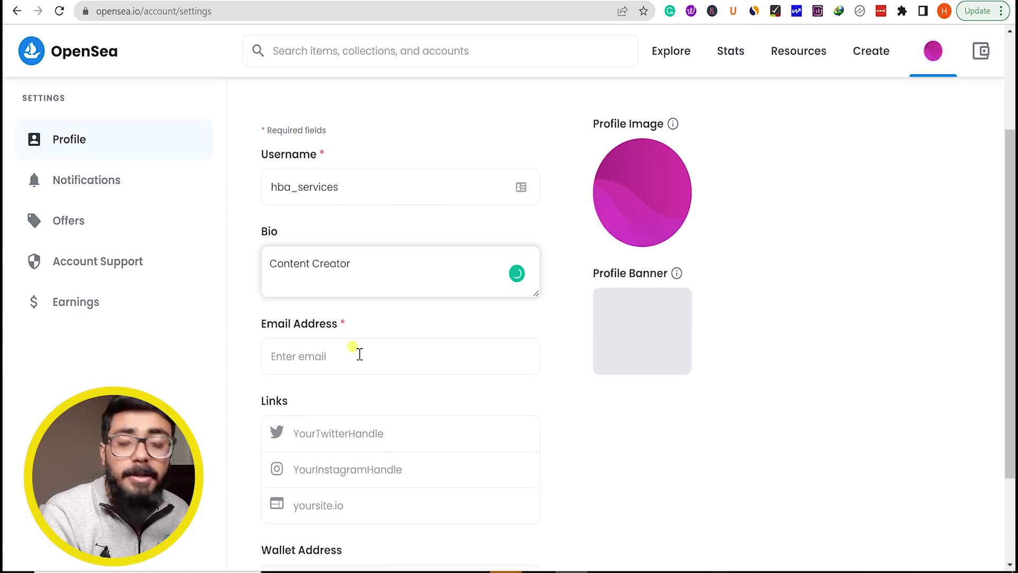
pyautogui.click(358, 354)
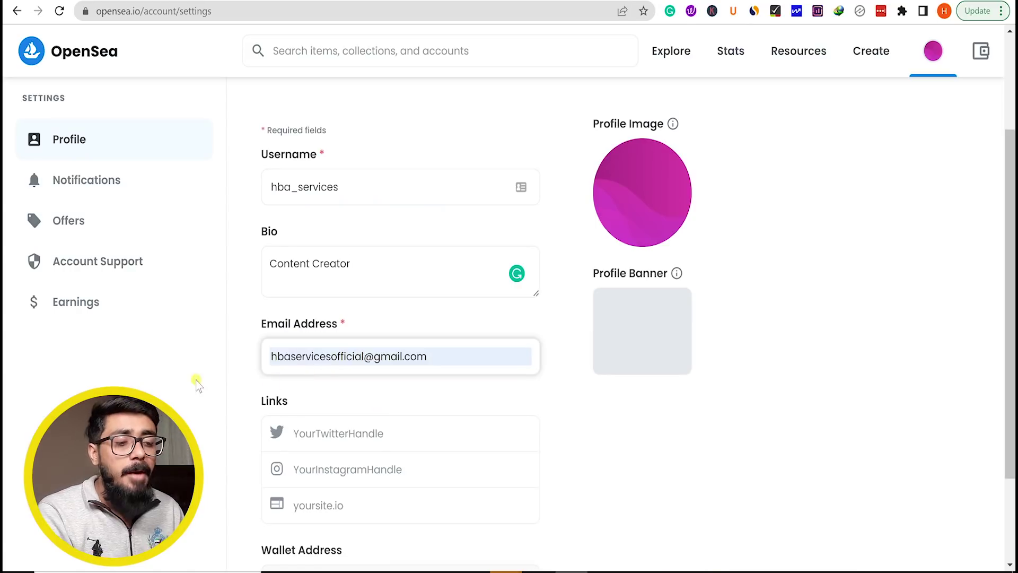
pyautogui.scroll(-3, 221, 380)
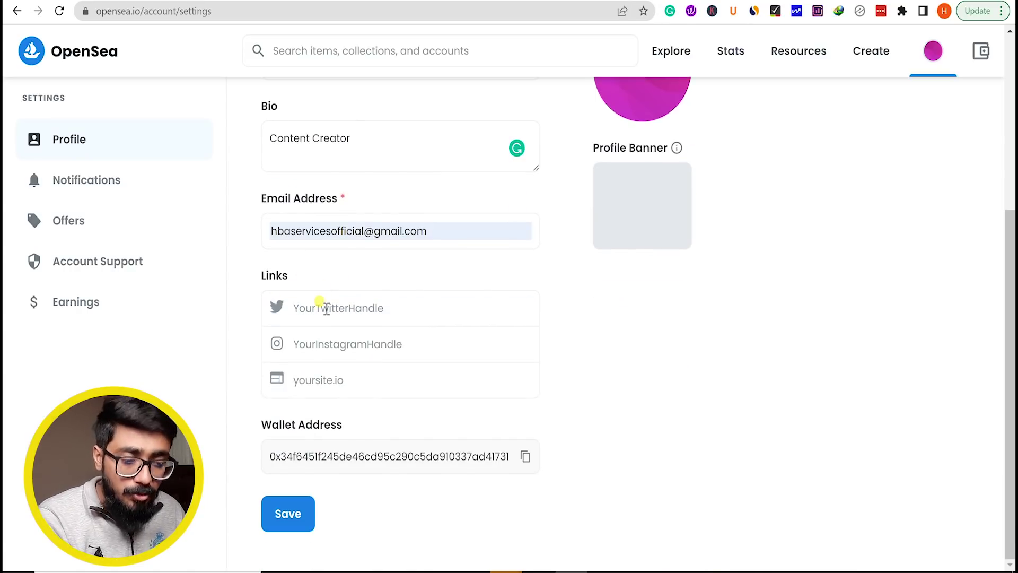
pyautogui.scroll(6, 435, 447)
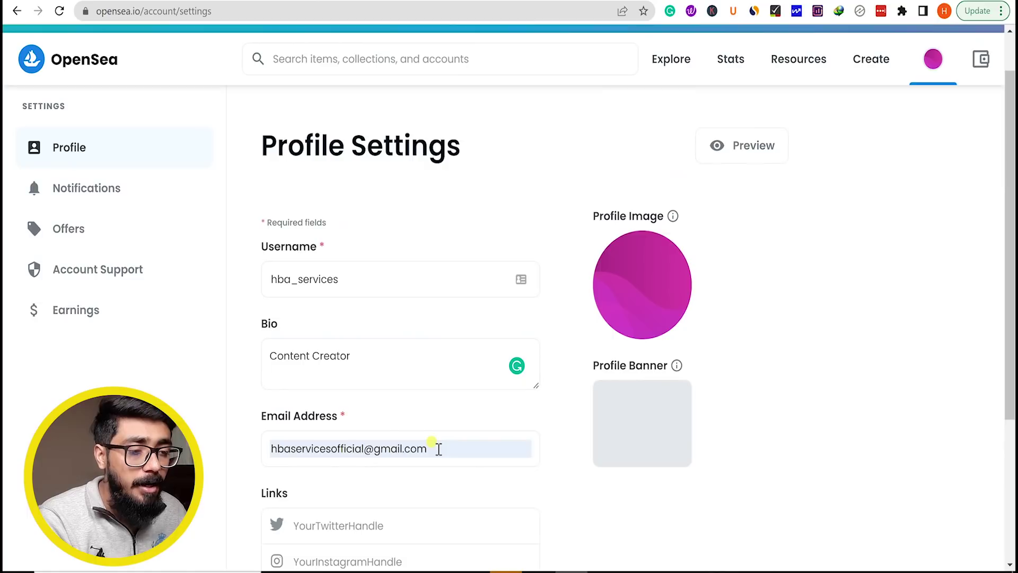
pyautogui.scroll(-6, 422, 408)
pyautogui.click(289, 516)
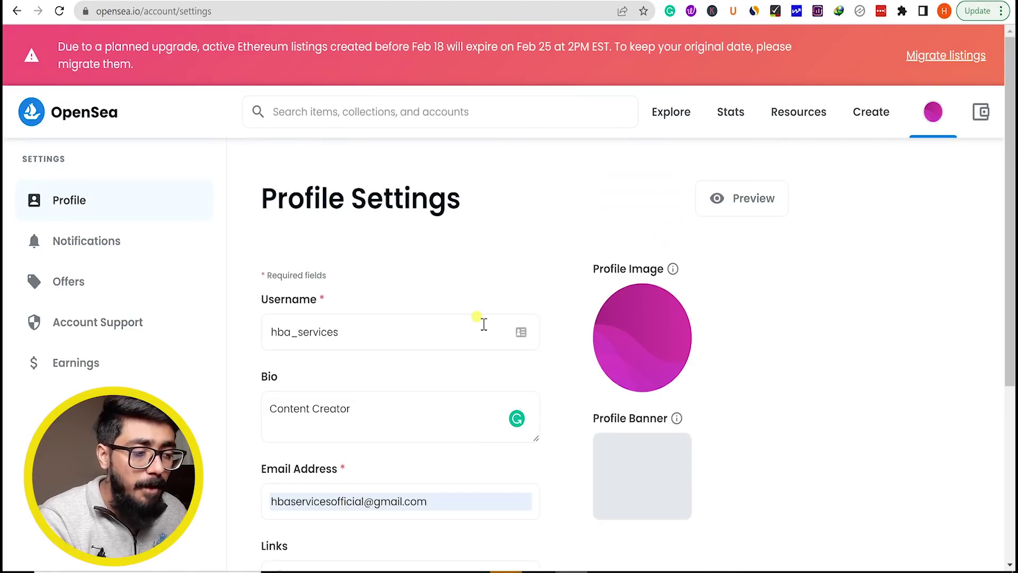
# Upload a portrait photo with a yellow background as the profile image and save the profile settings.
pyautogui.click(642, 338)
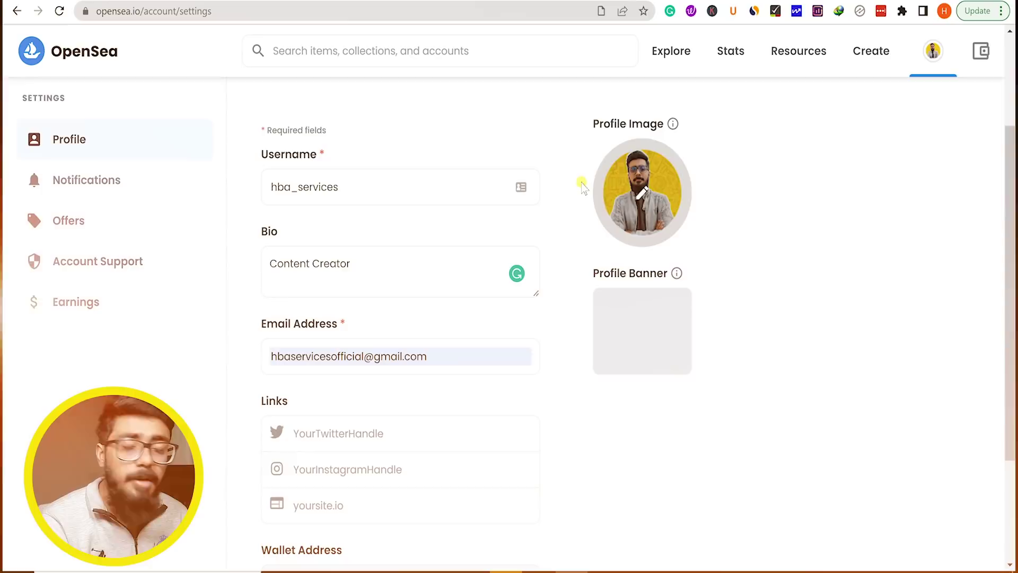
pyautogui.scroll(-3, 338, 327)
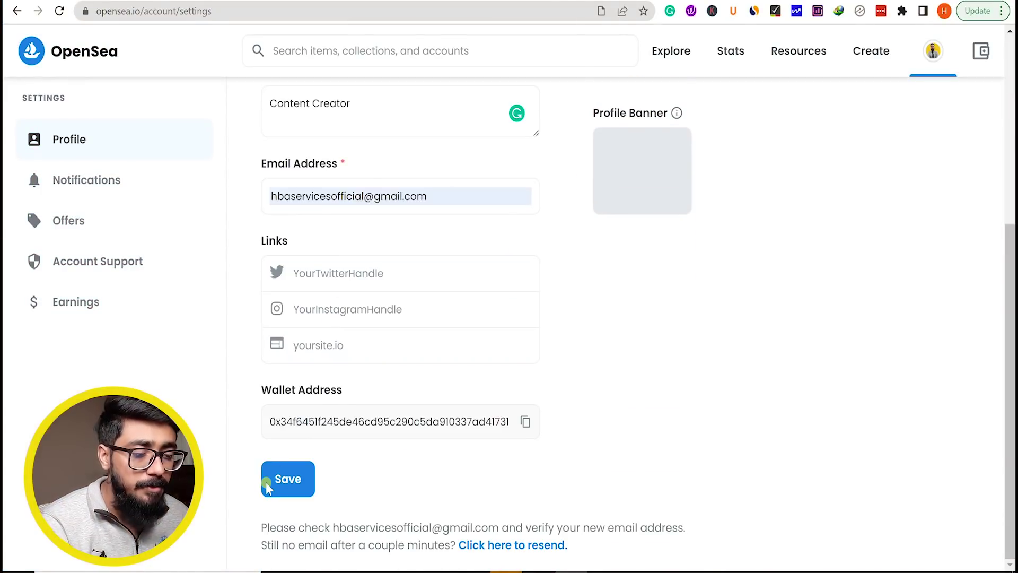
pyautogui.click(267, 485)
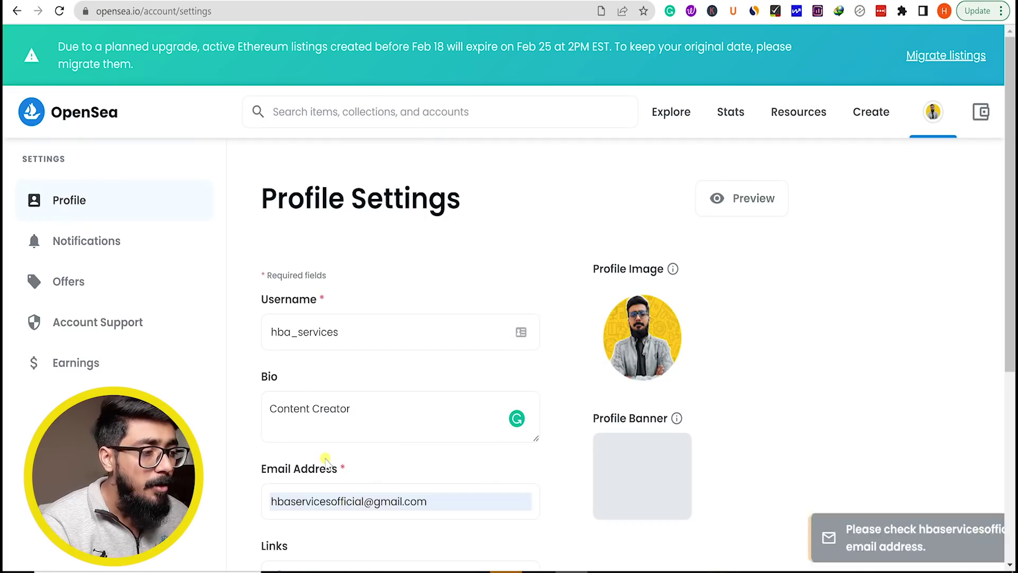
# Open the account's public profile page and look over its details and the Collected section.
pyautogui.click(929, 121)
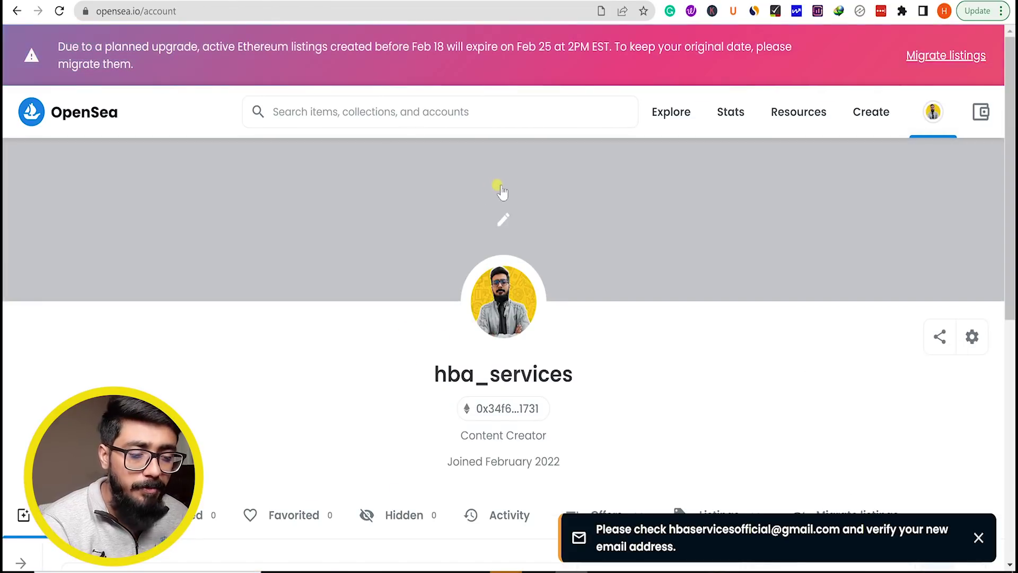
pyautogui.scroll(-7, 503, 192)
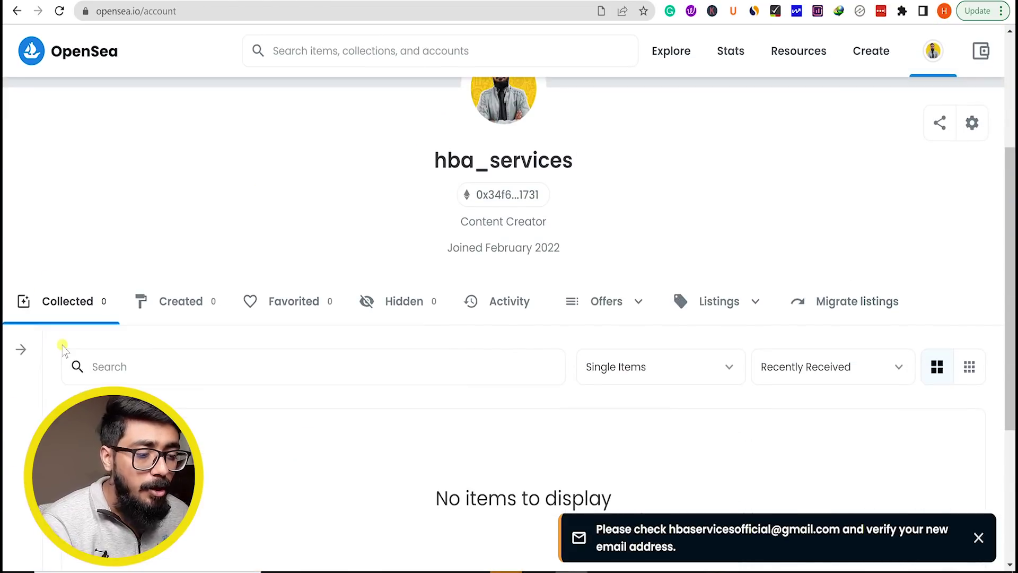
pyautogui.scroll(7, 336, 350)
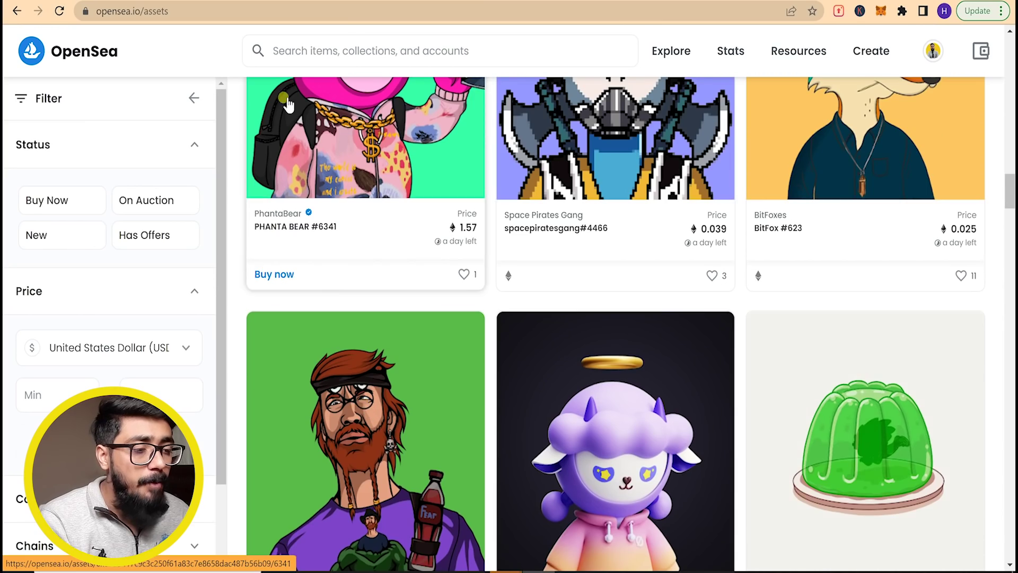
# Start creating a new item and upload the portrait artwork of a bearded man in a brown sweater as its media.
pyautogui.scroll(5, 491, 217)
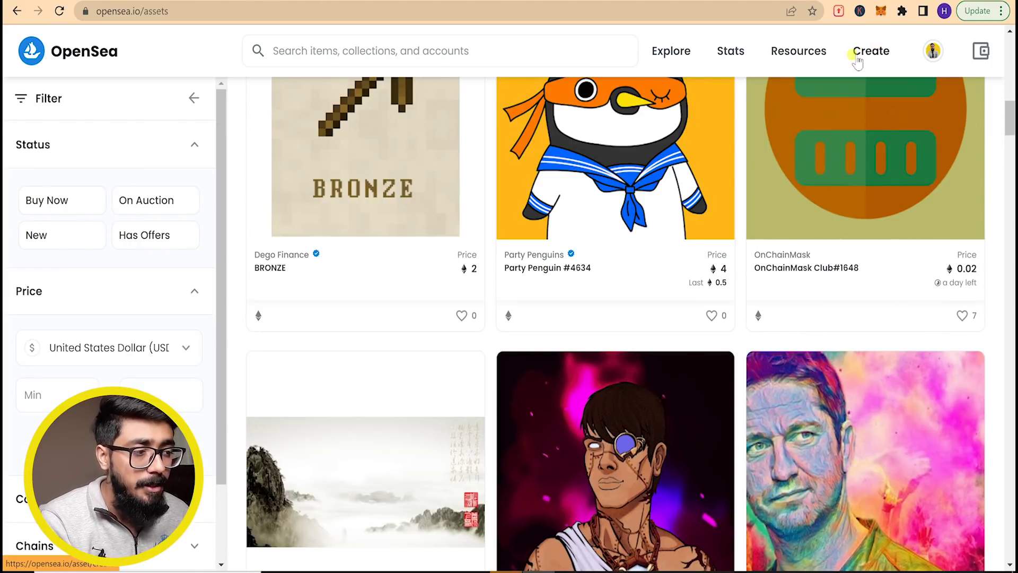
pyautogui.click(872, 52)
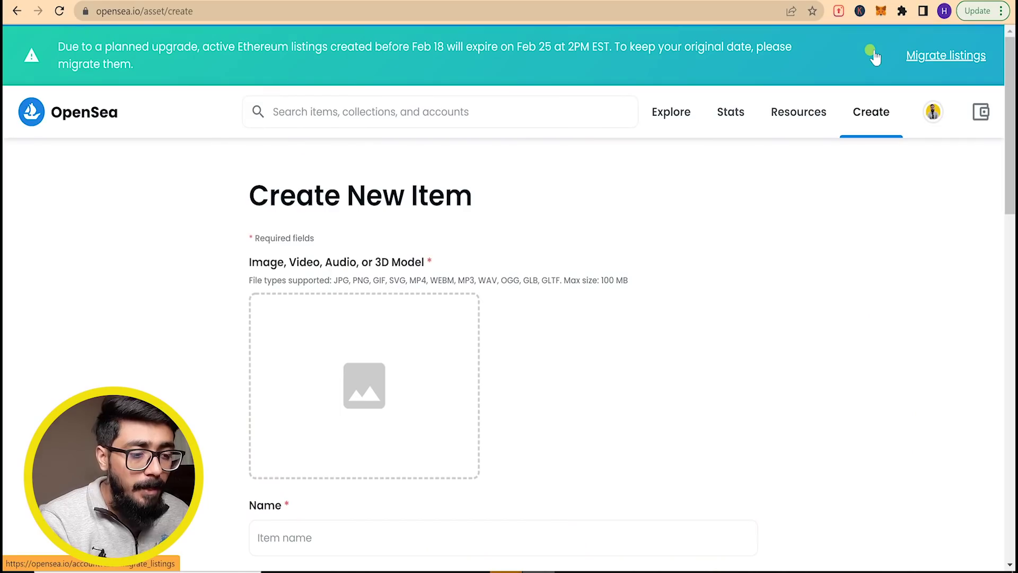
pyautogui.scroll(-3, 408, 406)
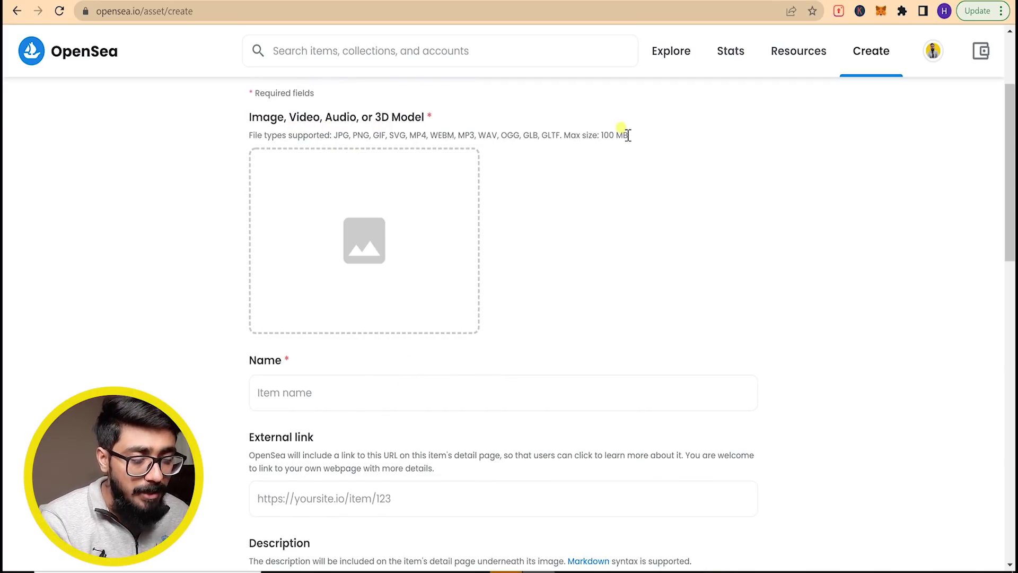
pyautogui.click(322, 269)
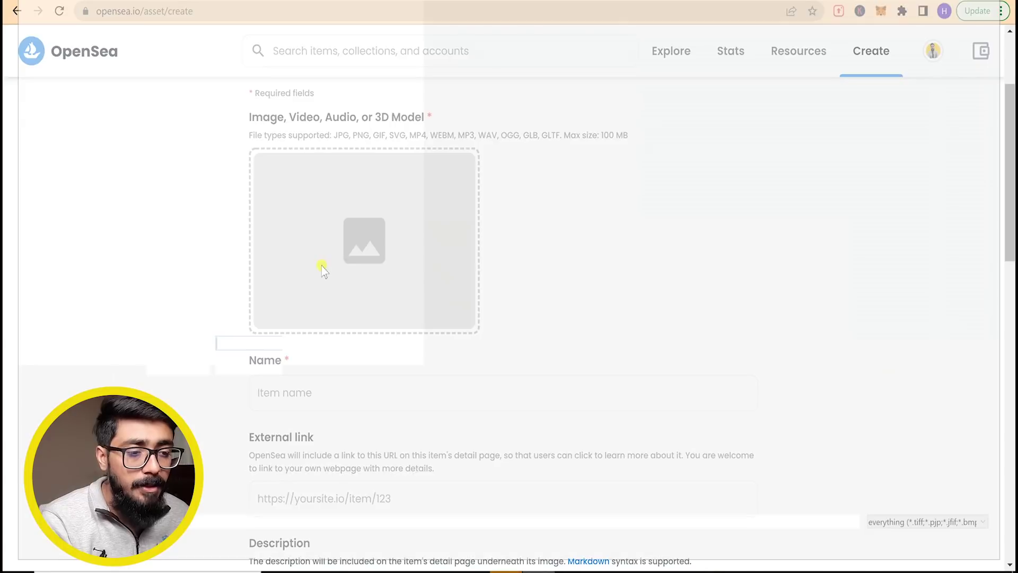
pyautogui.click(905, 548)
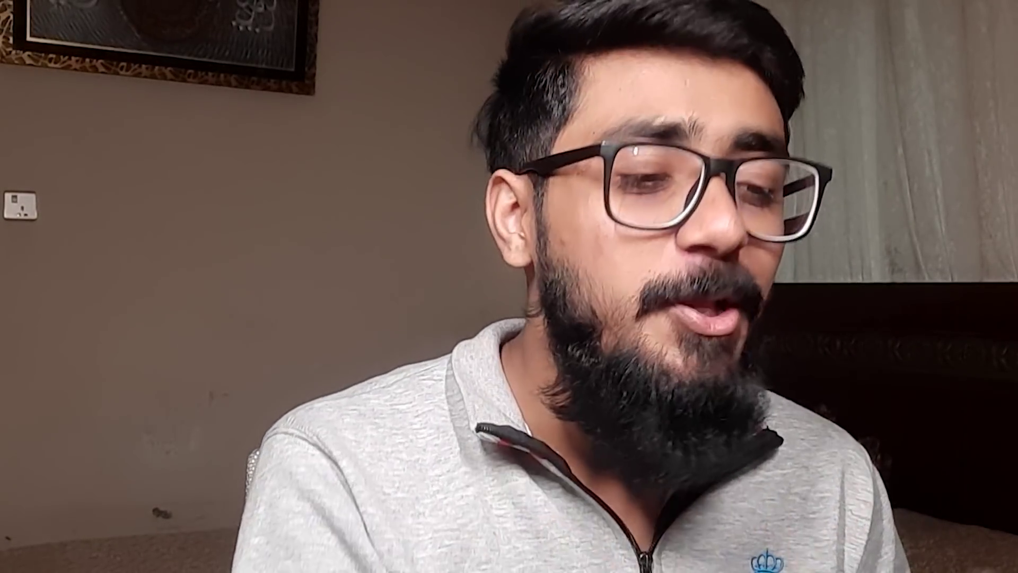
# Name the item "HBA ART" and set its description to "a fan made this for me", leaving the external link empty.
pyautogui.click(310, 403)
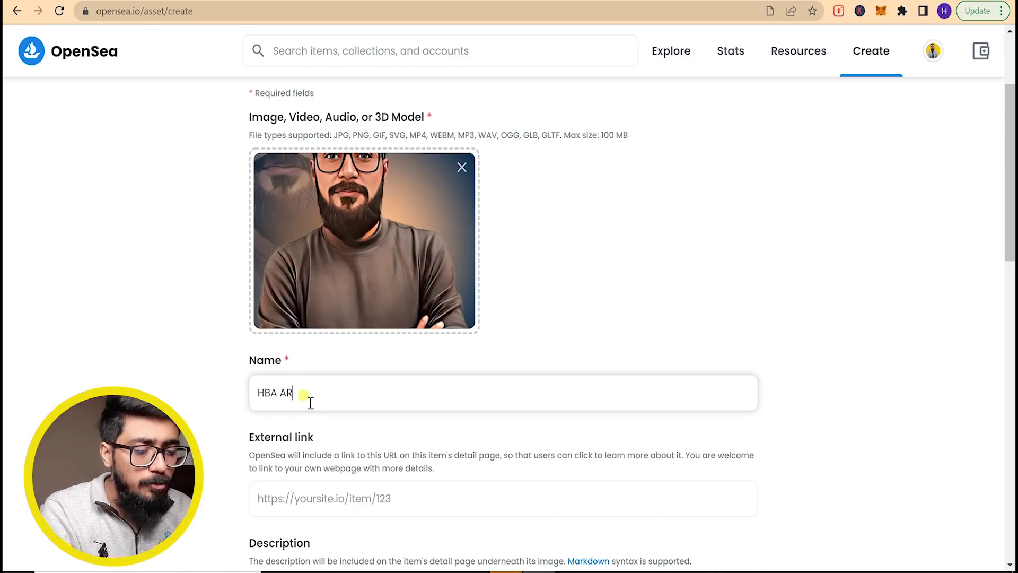
pyautogui.scroll(-3, 304, 425)
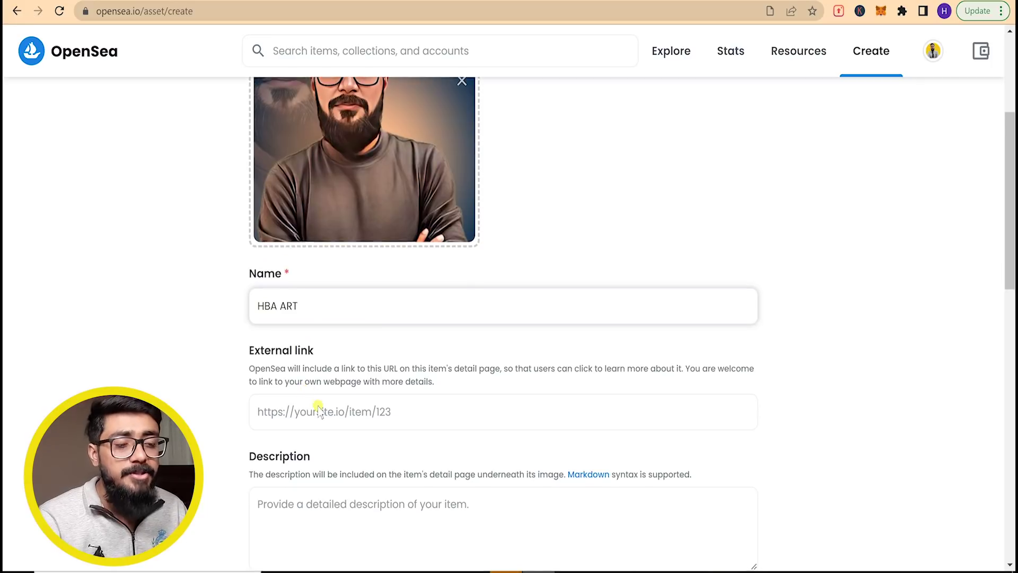
pyautogui.click(342, 347)
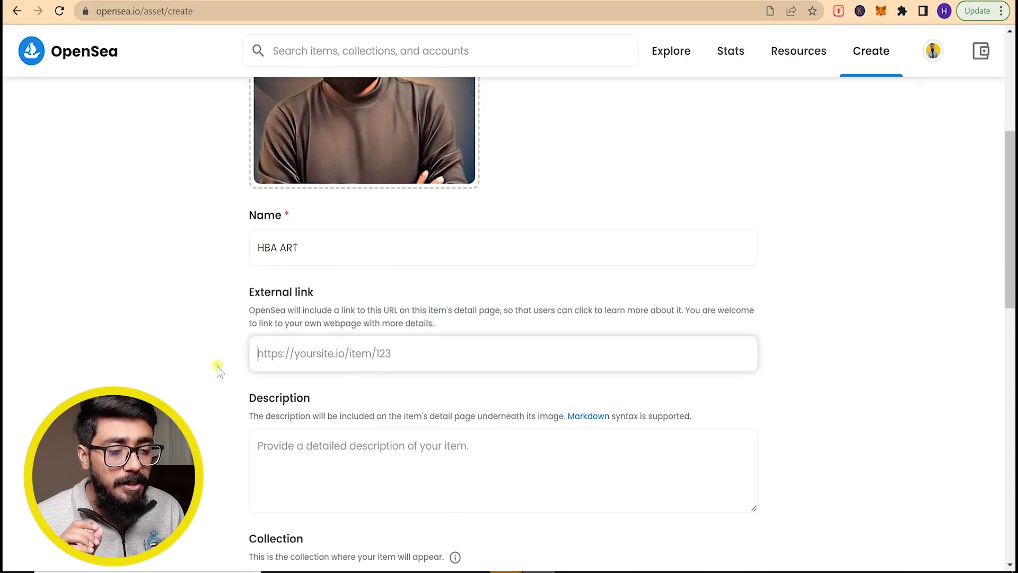
pyautogui.scroll(3, 218, 370)
pyautogui.scroll(-3, 255, 345)
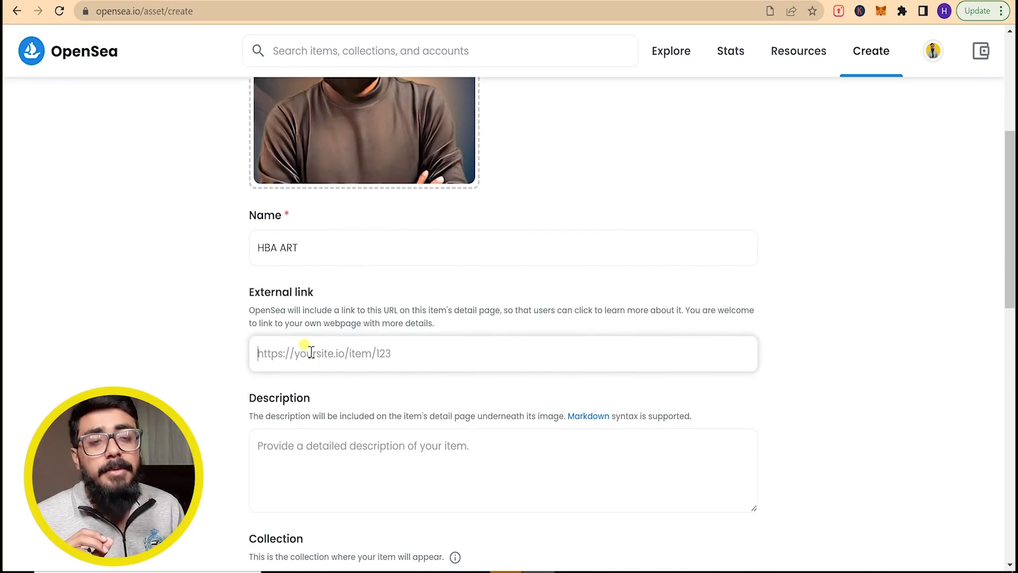
pyautogui.scroll(3, 345, 329)
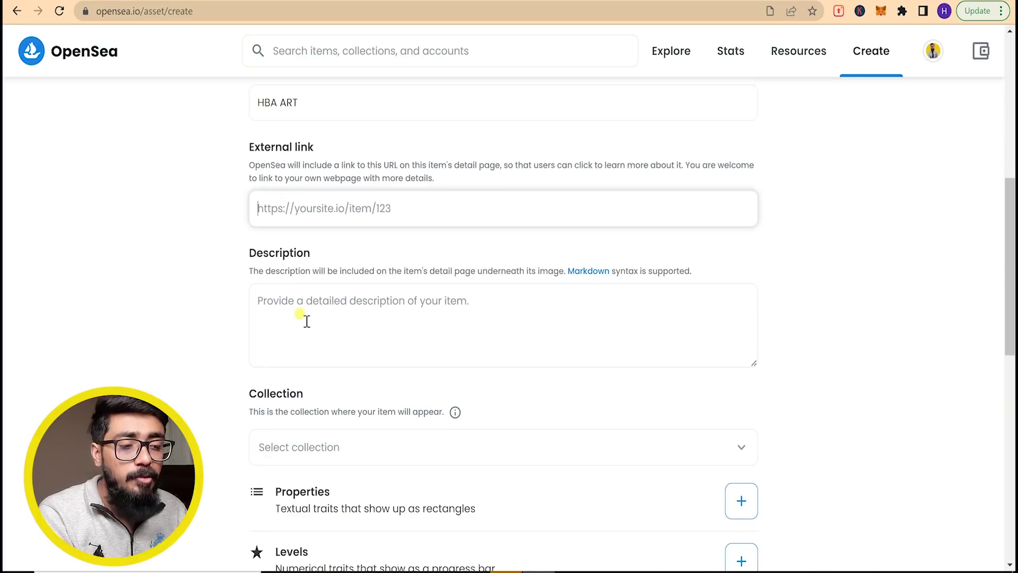
pyautogui.click(301, 321)
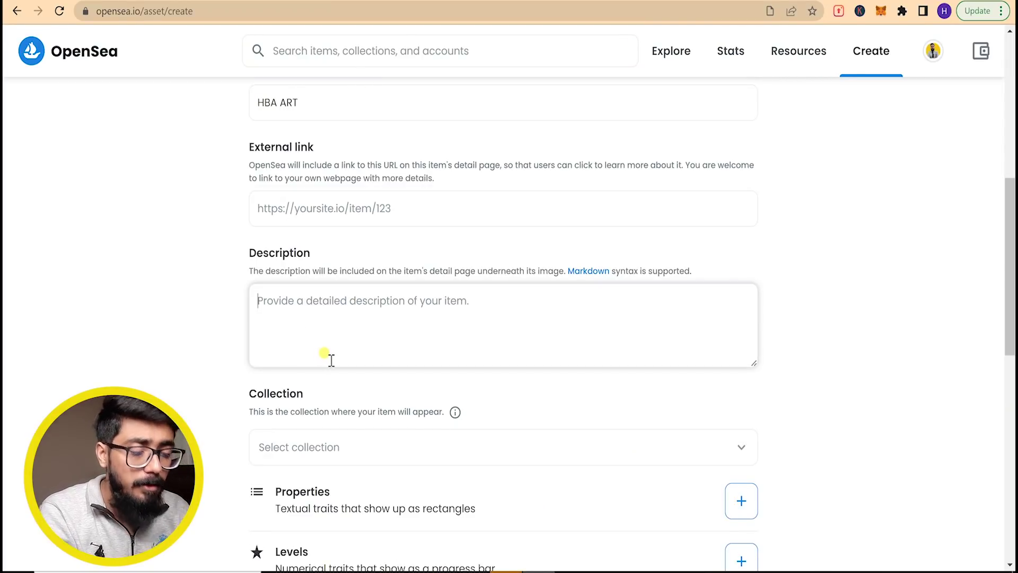
pyautogui.write('A')
pyautogui.press('BackSpace')
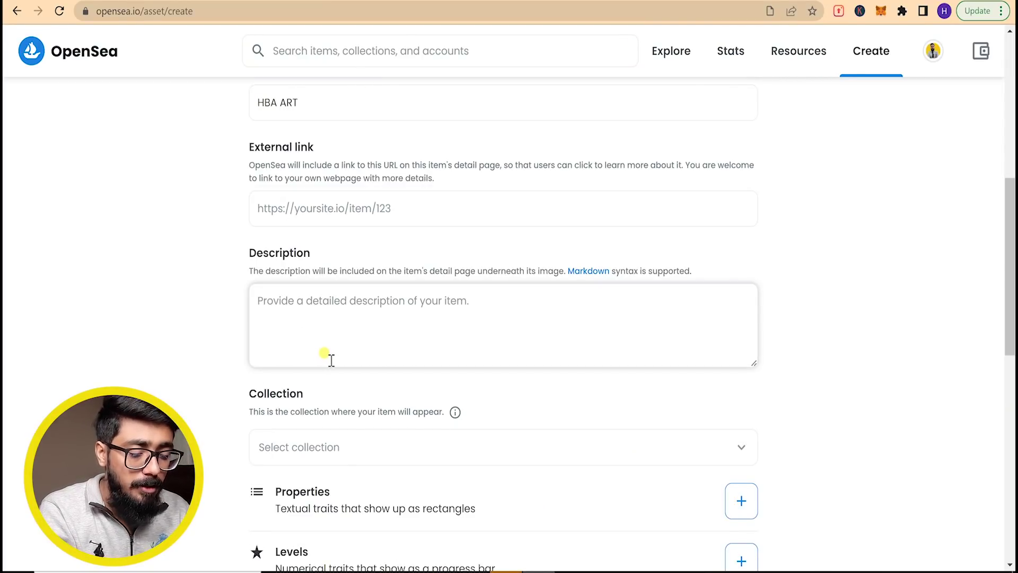
pyautogui.write('a fan made this for me')
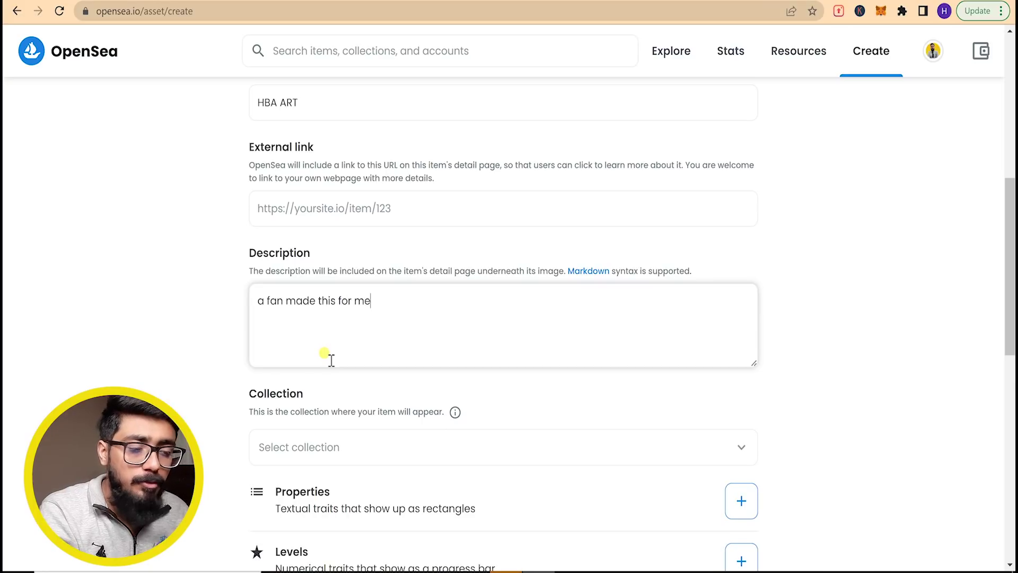
# Try to find a collection for the item by searching for "asda" and checking the unfiltered collection list.
pyautogui.scroll(-3, 326, 364)
pyautogui.click(328, 307)
pyautogui.write('asda')
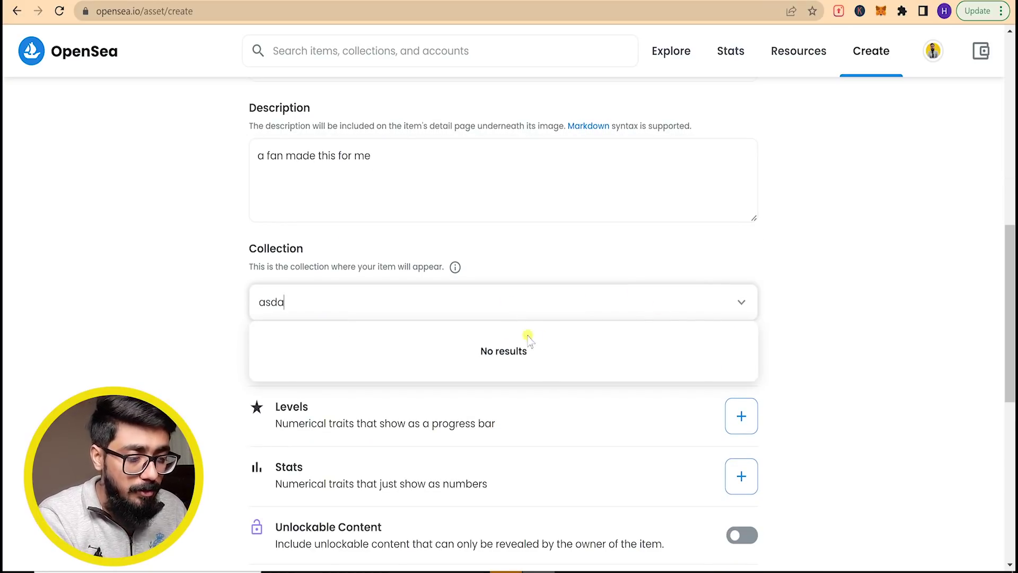
pyautogui.press('BackSpace')
pyautogui.press('BackSpace')
pyautogui.press('BackSpace')
pyautogui.click(176, 320)
pyautogui.click(742, 307)
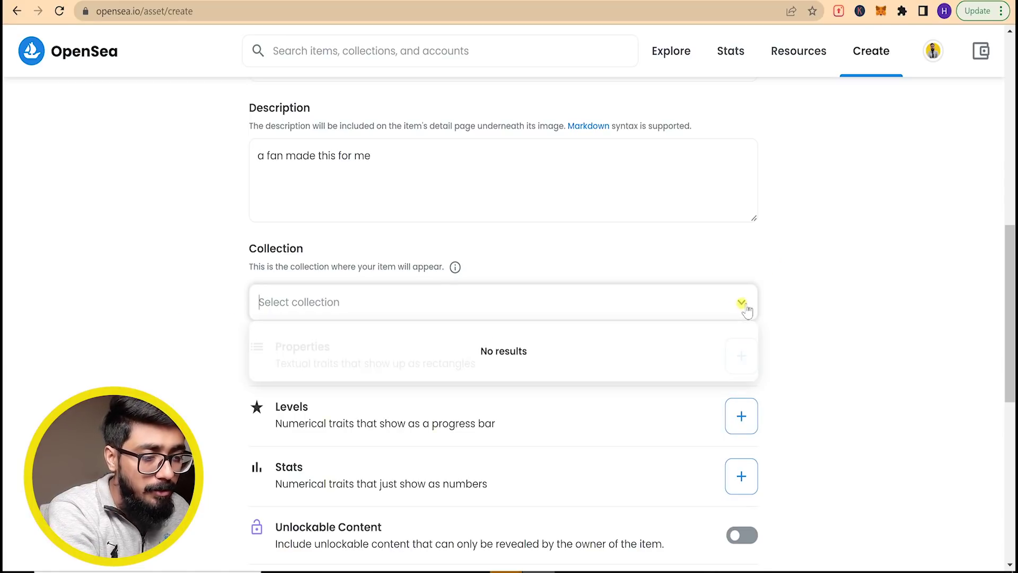
pyautogui.click(136, 330)
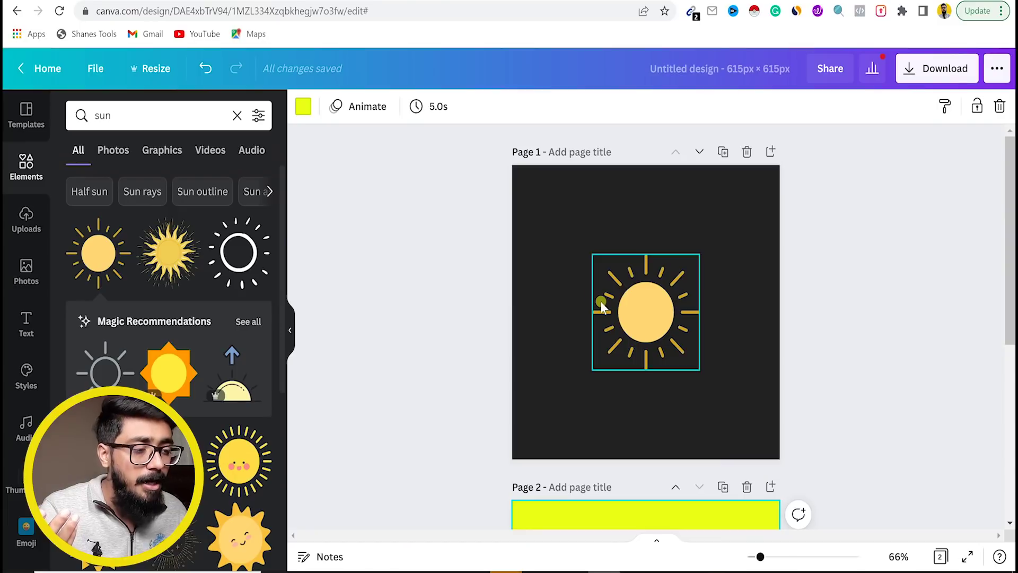
pyautogui.scroll(-6, 600, 301)
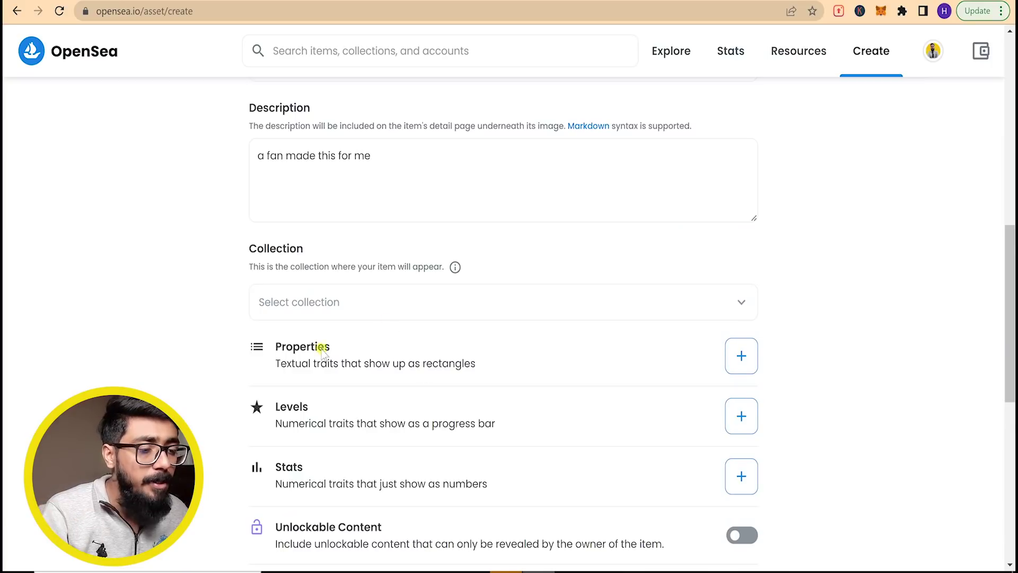
# Add two properties to the item, type "Character" named "Male" and type "religion" named "Muslim", and save them.
pyautogui.scroll(-2, 324, 350)
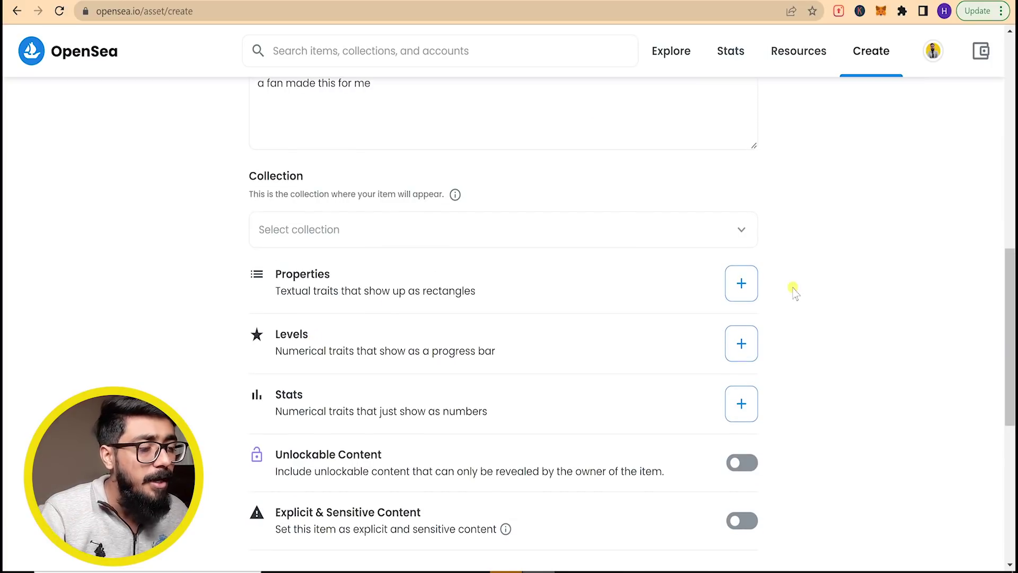
pyautogui.click(742, 283)
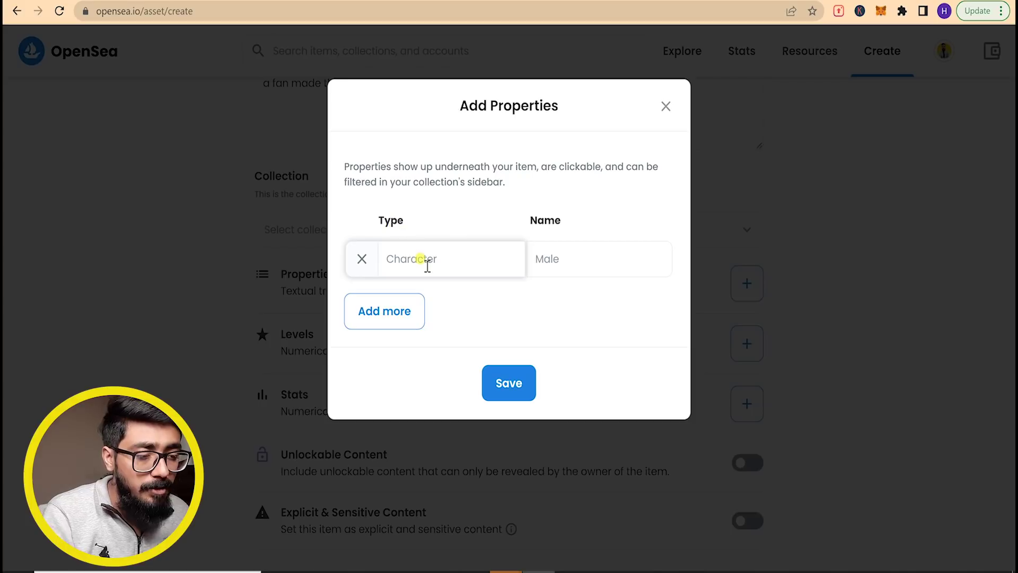
pyautogui.write('Character')
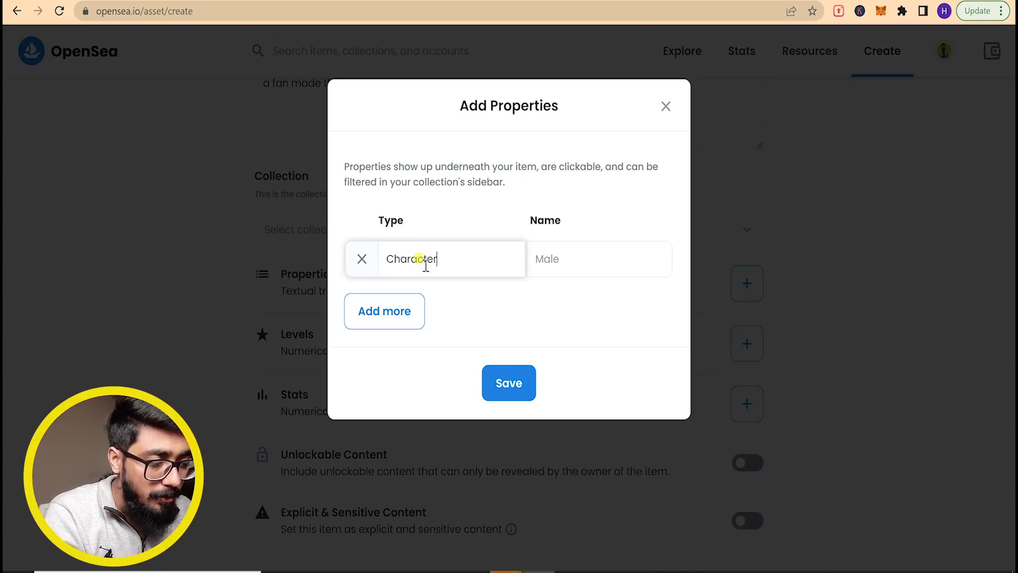
pyautogui.press('Tab')
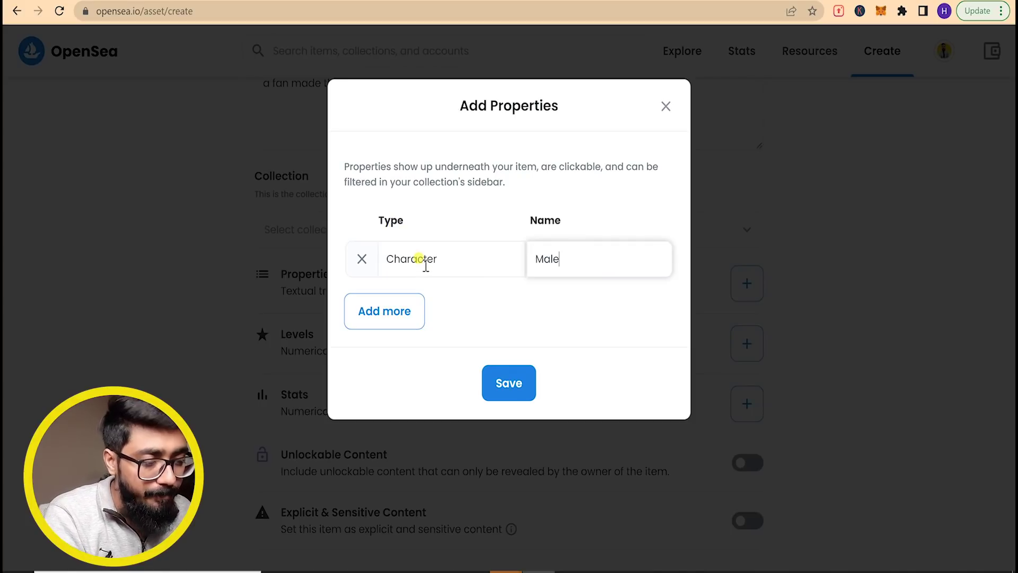
pyautogui.click(413, 295)
pyautogui.click(415, 312)
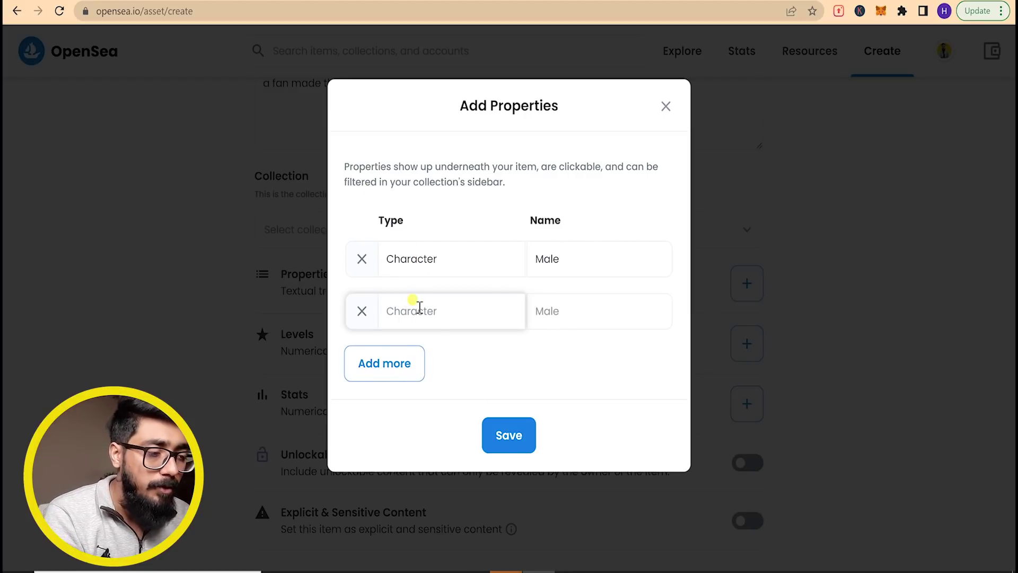
pyautogui.write('religion')
pyautogui.click(558, 310)
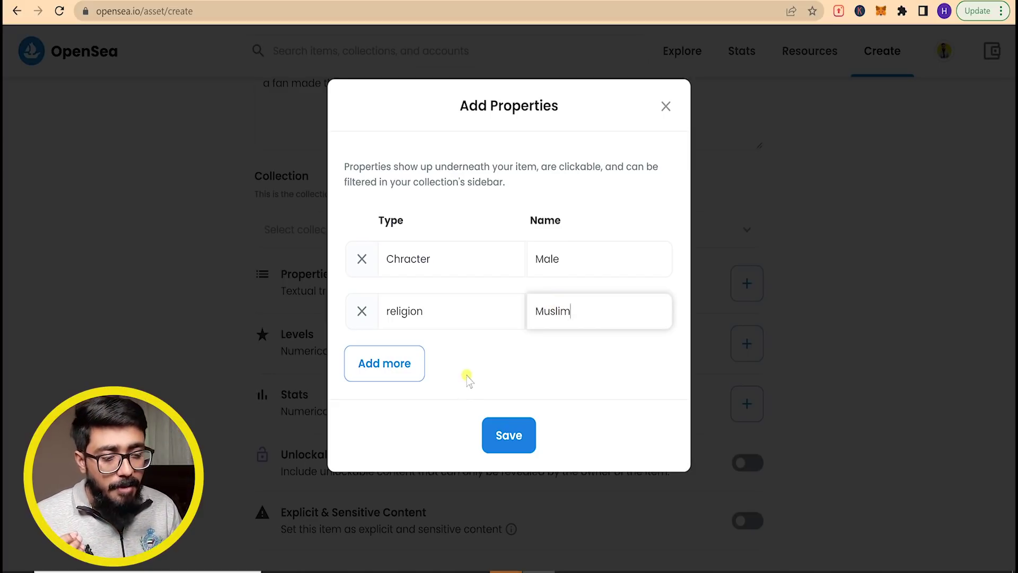
pyautogui.click(524, 439)
# Review the item's remaining options, from levels, stats and content settings down to supply, blockchain and freeze metadata.
pyautogui.scroll(-5, 363, 432)
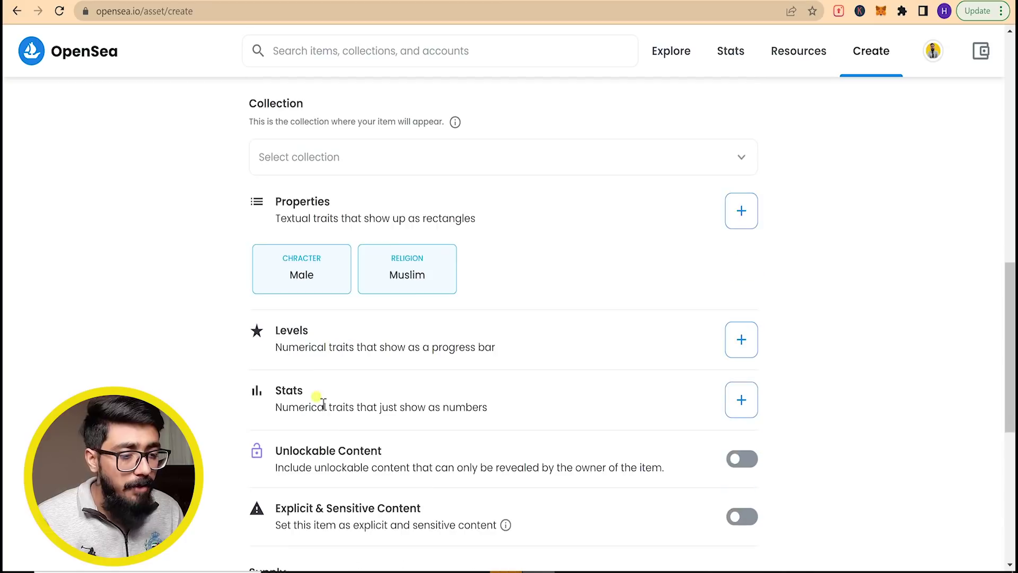
pyautogui.scroll(-3, 223, 205)
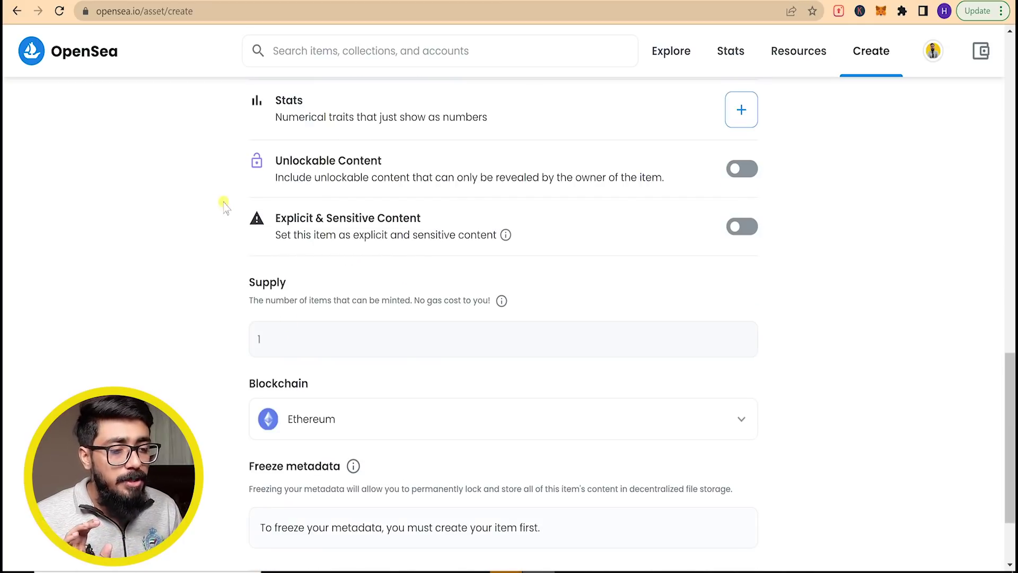
pyautogui.scroll(-2, 307, 218)
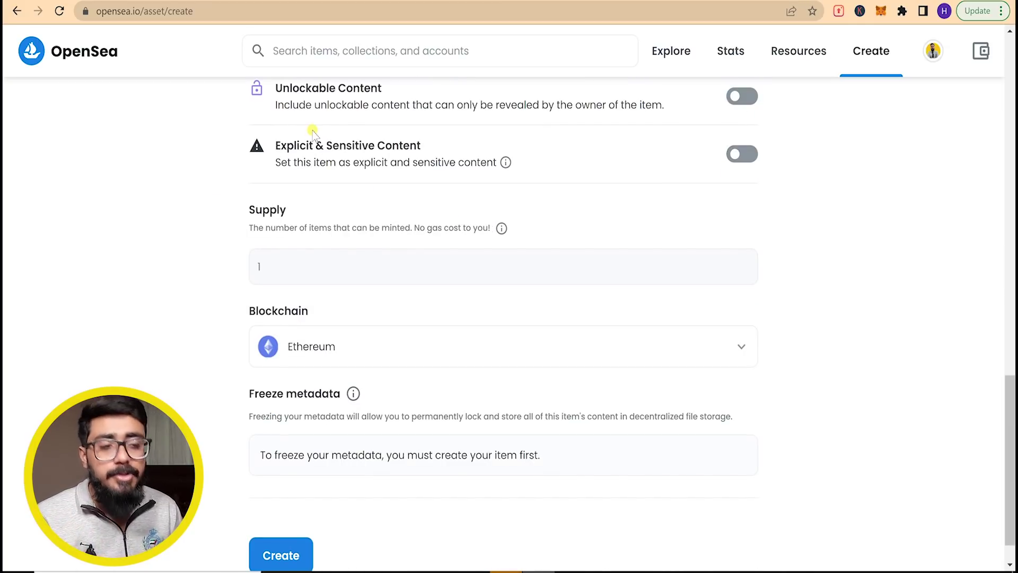
pyautogui.scroll(1, 732, 129)
pyautogui.scroll(1, 727, 193)
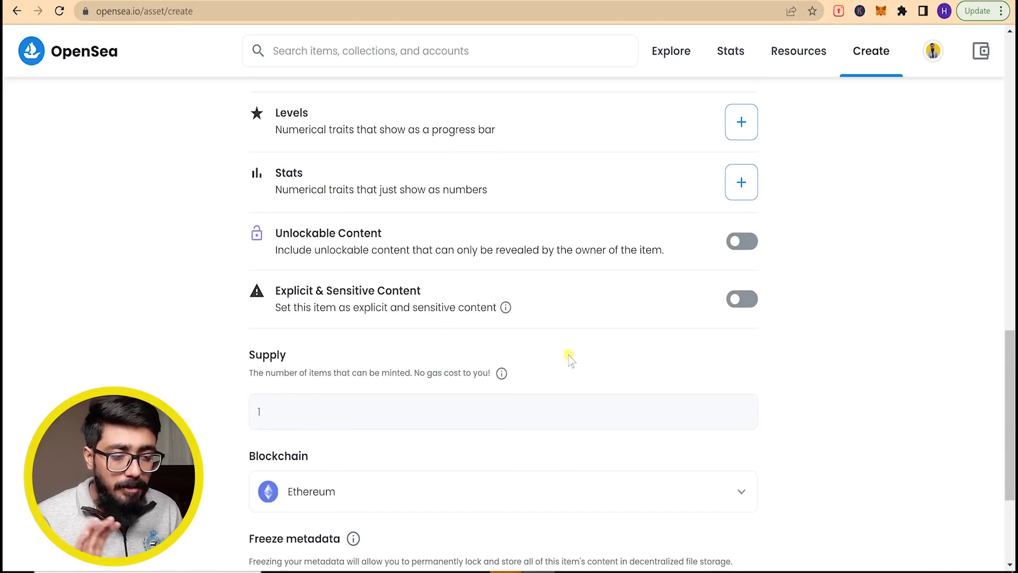
pyautogui.scroll(-4, 318, 281)
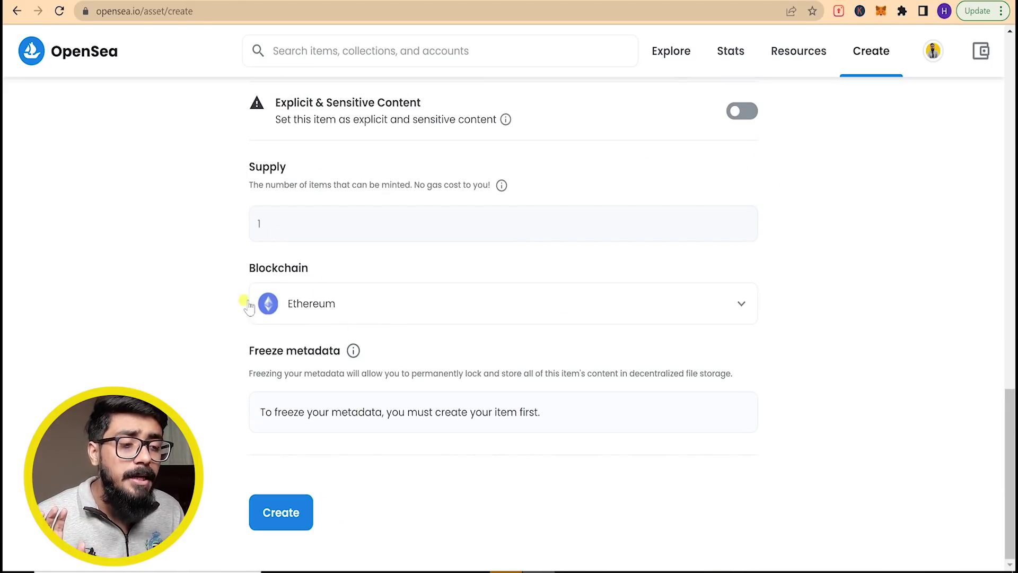
pyautogui.moveTo(246, 267); pyautogui.dragTo(332, 273)
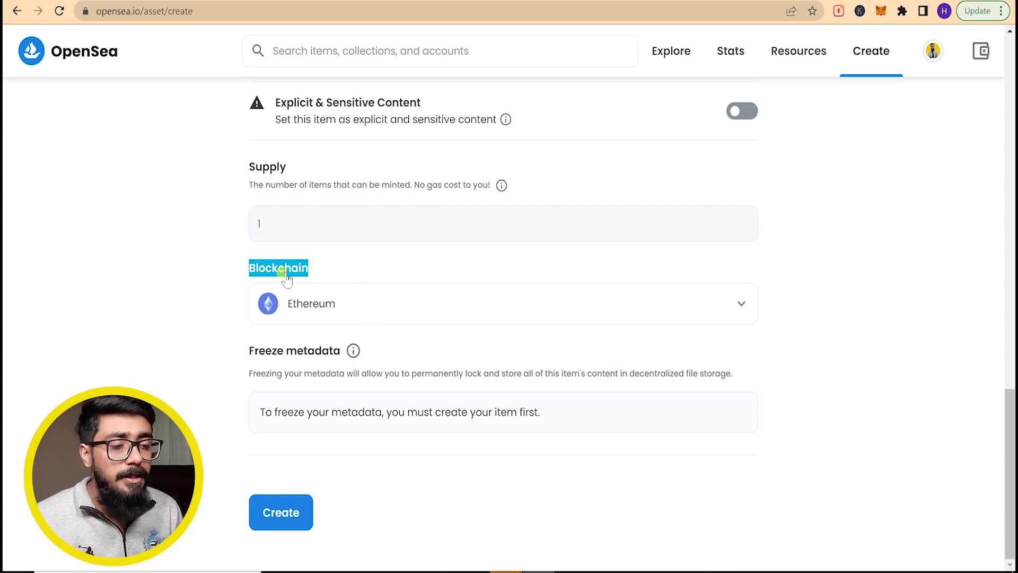
pyautogui.click(214, 314)
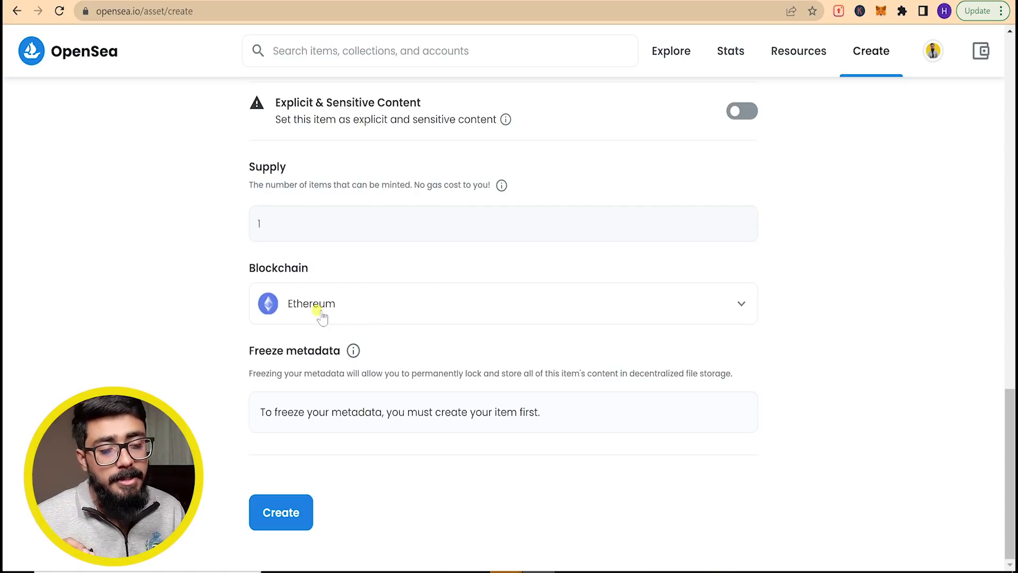